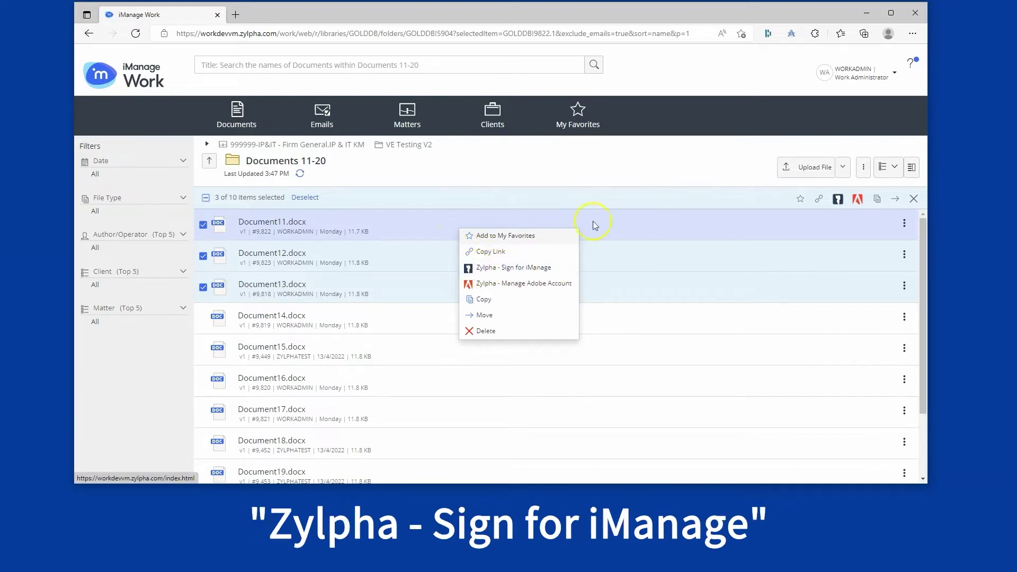
Step: Send the three selected iManage documents to Zylpha - Sign for iManage and go to Recipients
click(838, 199)
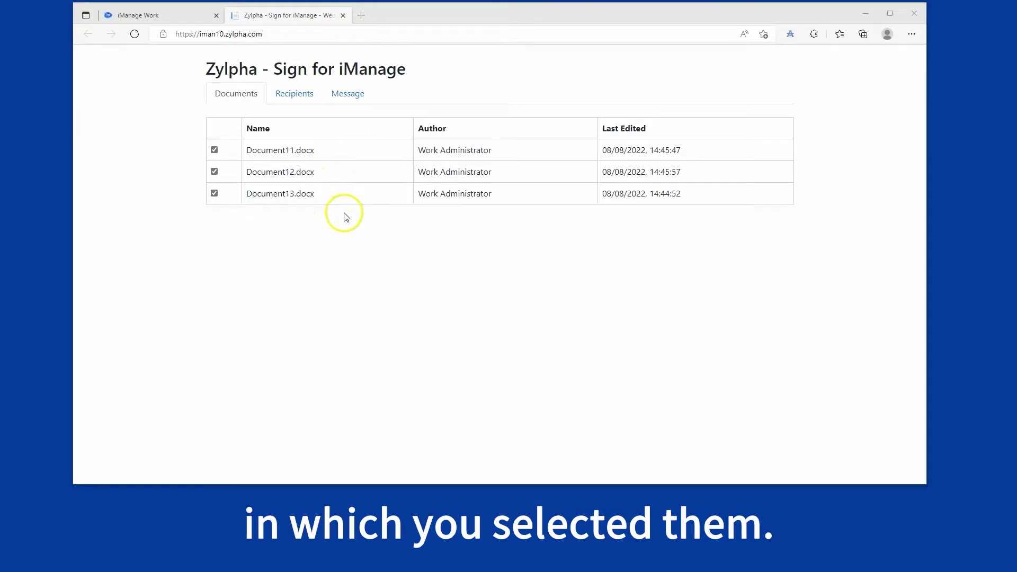
click(294, 96)
Step: Add a recipient with a zylpha.com e-mail address as a Signer using Email authentication
click(282, 170)
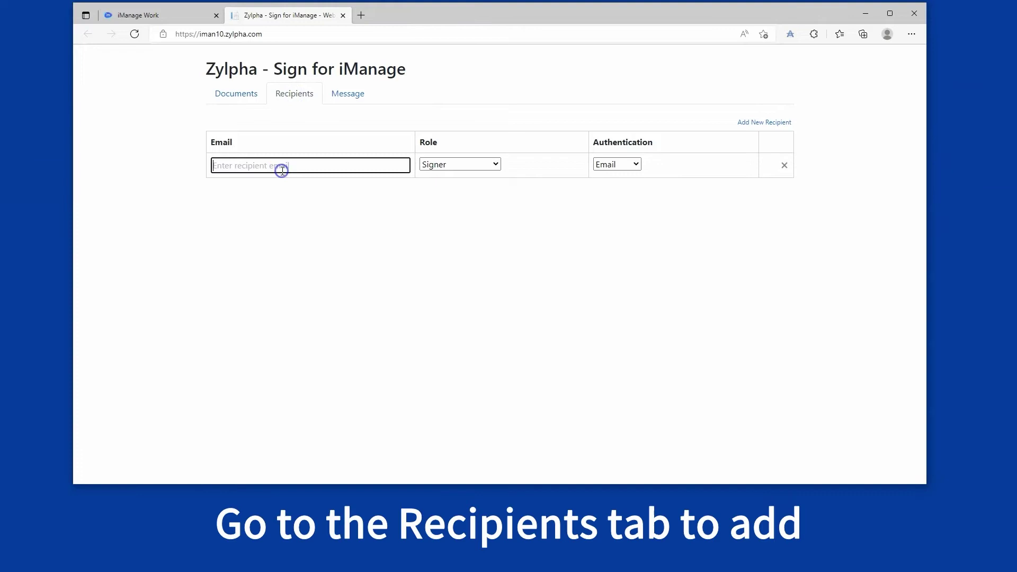
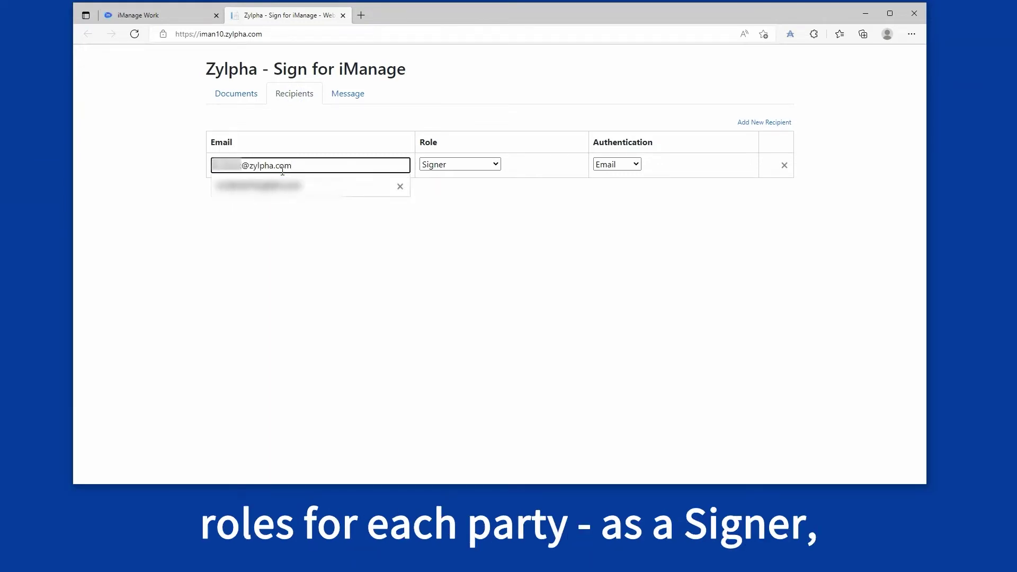
click(495, 164)
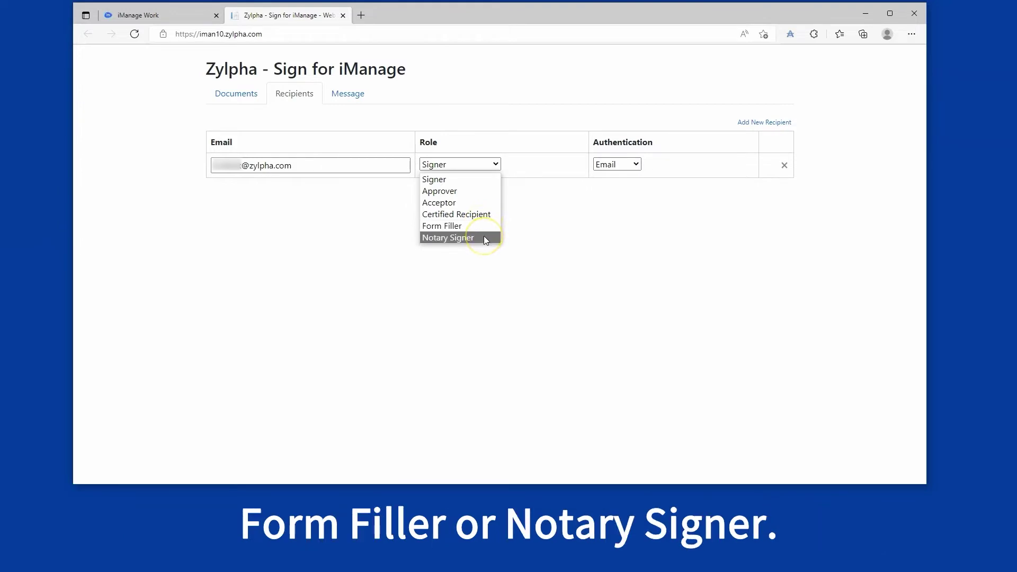
click(613, 211)
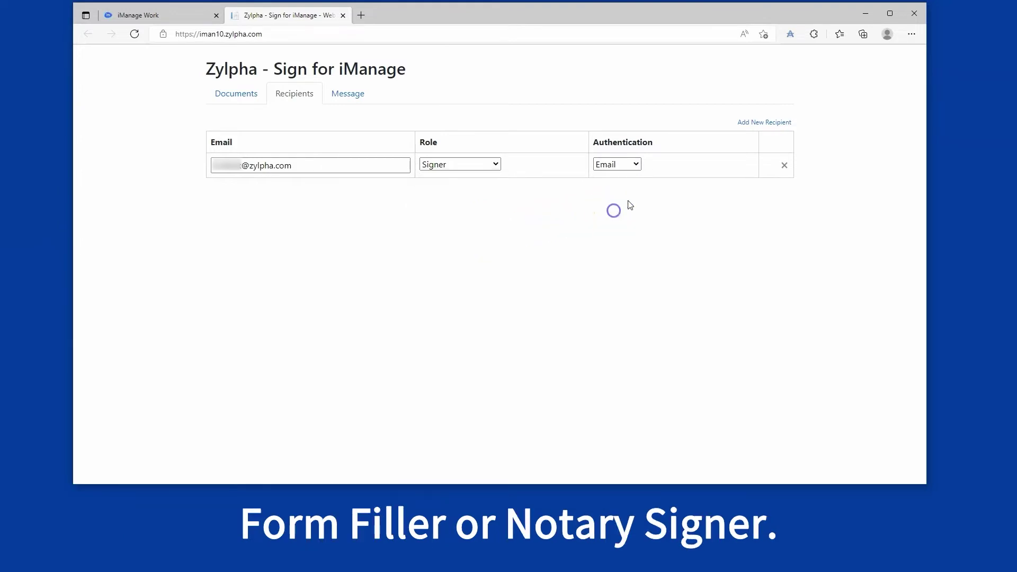
click(637, 166)
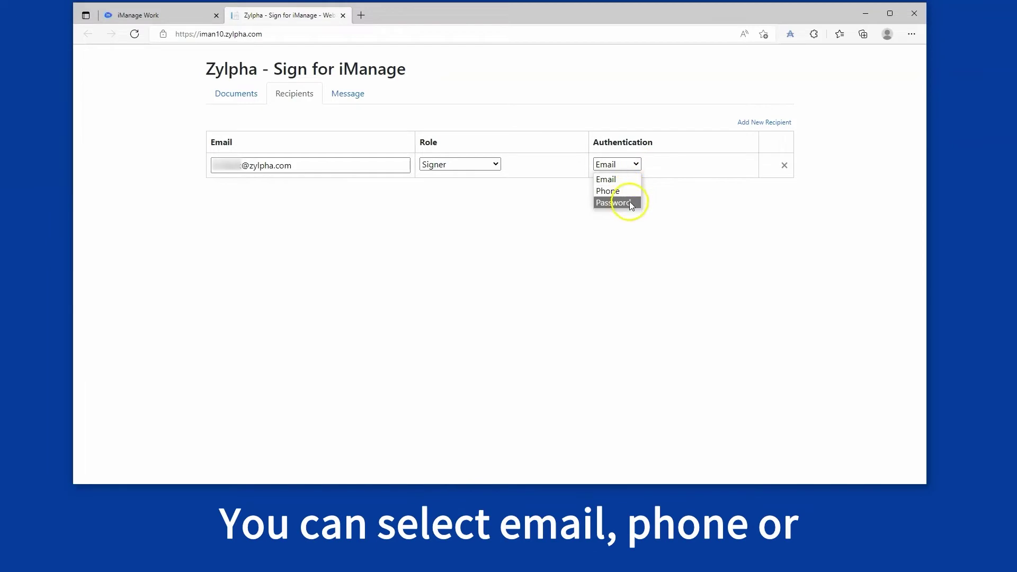
click(740, 220)
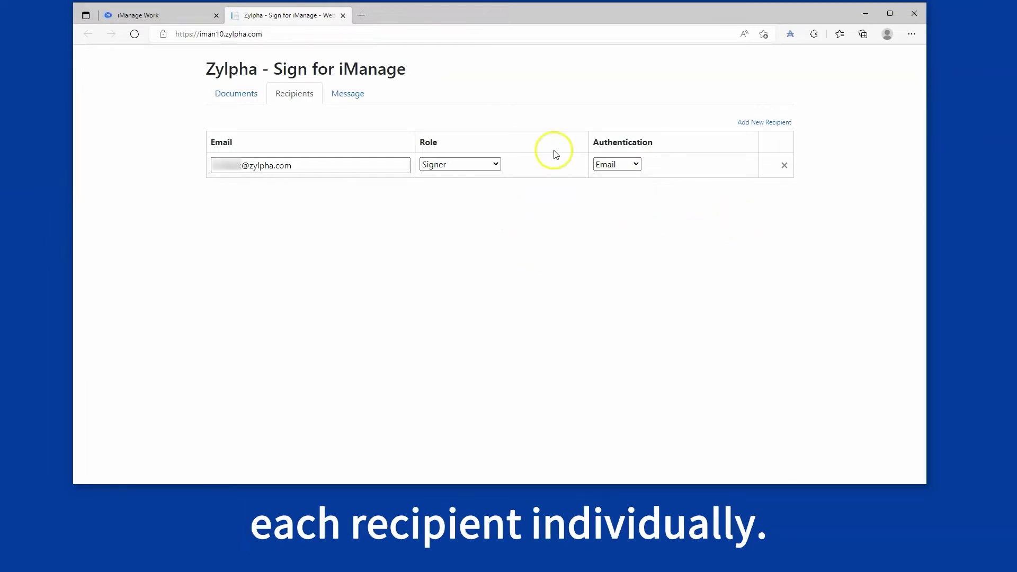
click(351, 95)
Step: Enter subject 'Please sign this document' and message 'Document attached.', toggling Update Existing Document
click(328, 162)
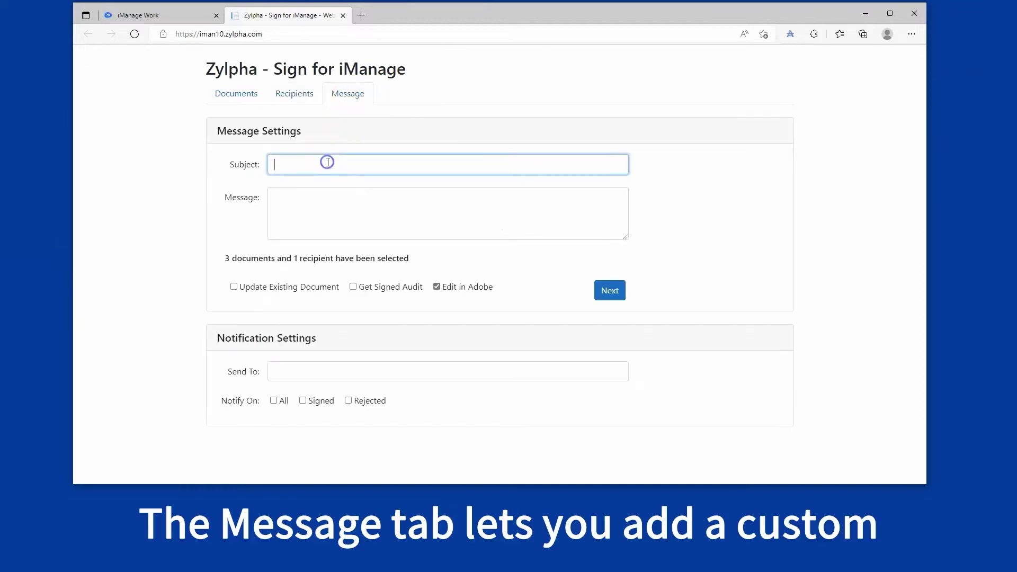
text(Please sign this document)
key(Tab)
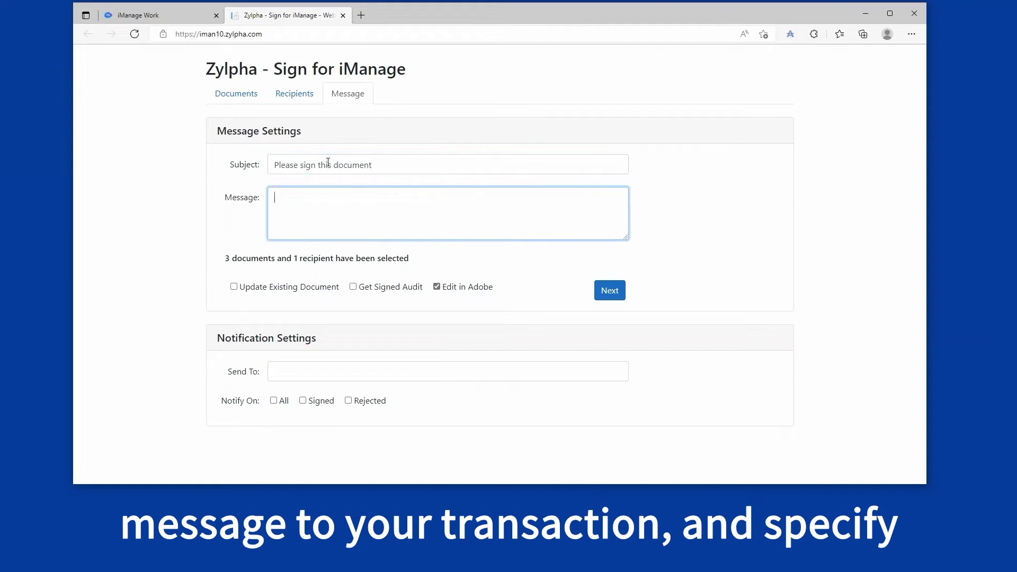
text(Document )
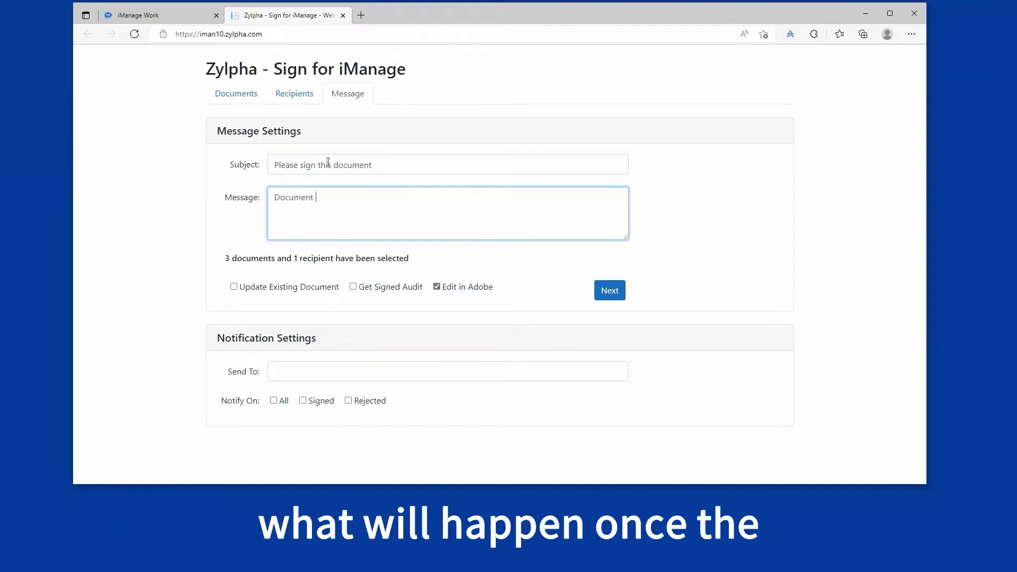
text(attached.)
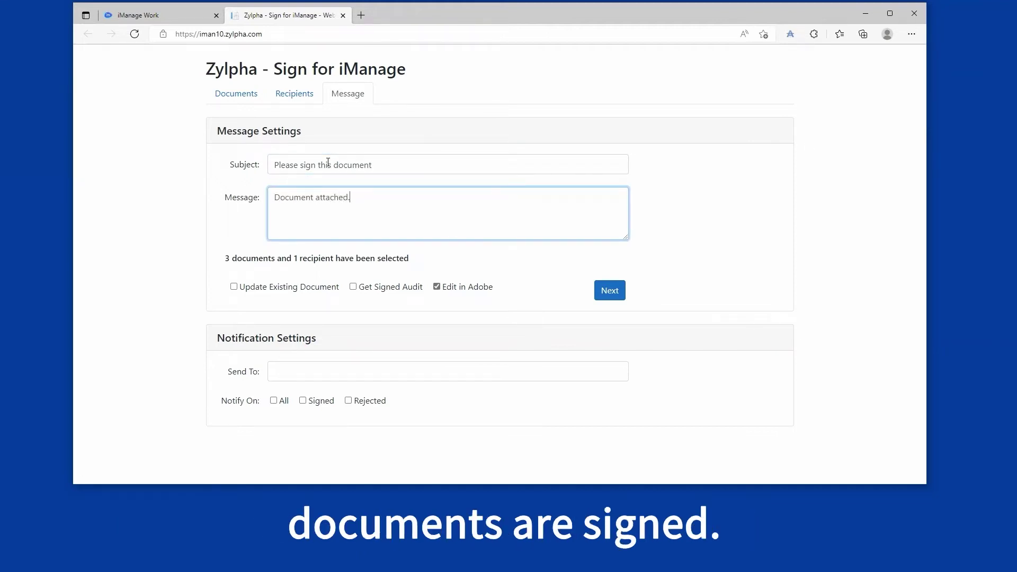
click(322, 177)
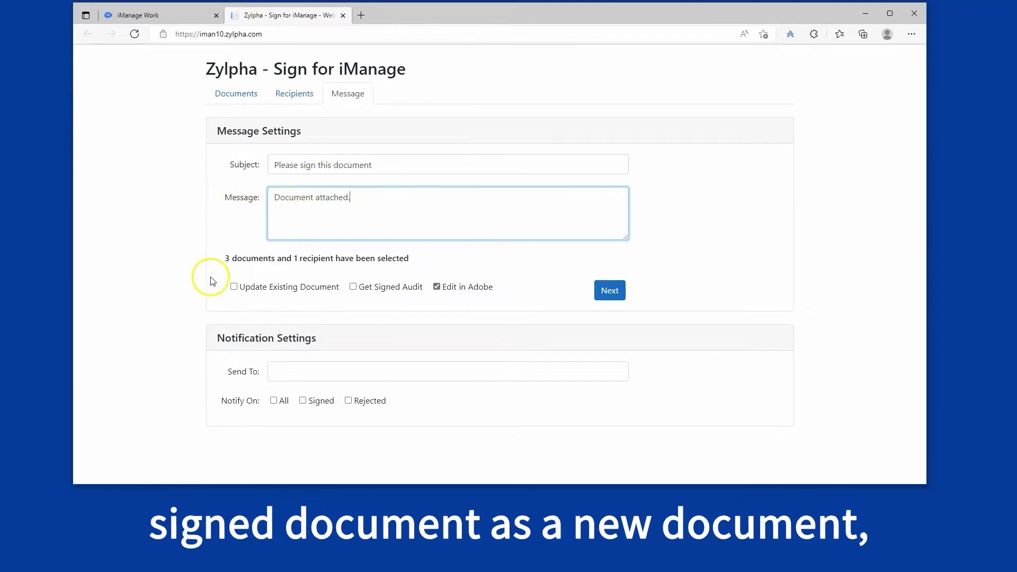
click(233, 288)
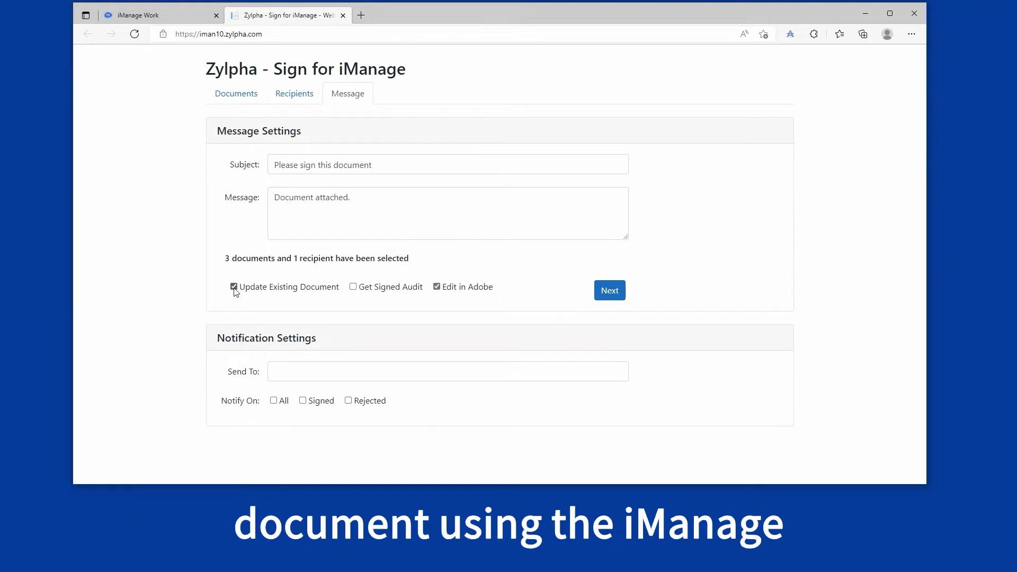
click(233, 287)
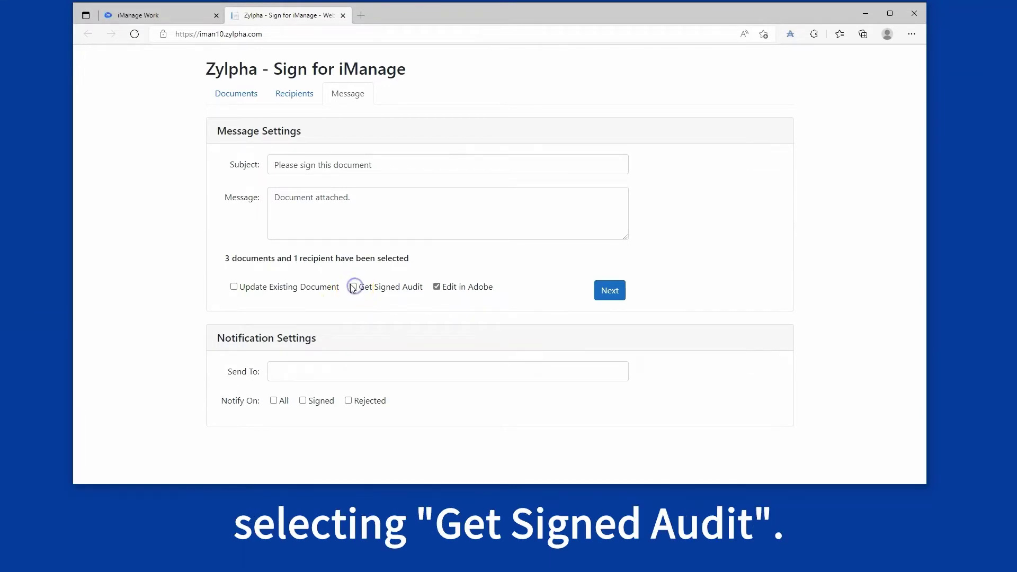
Step: Try a notification address with signed and rejected alerts, then clear them all
click(313, 370)
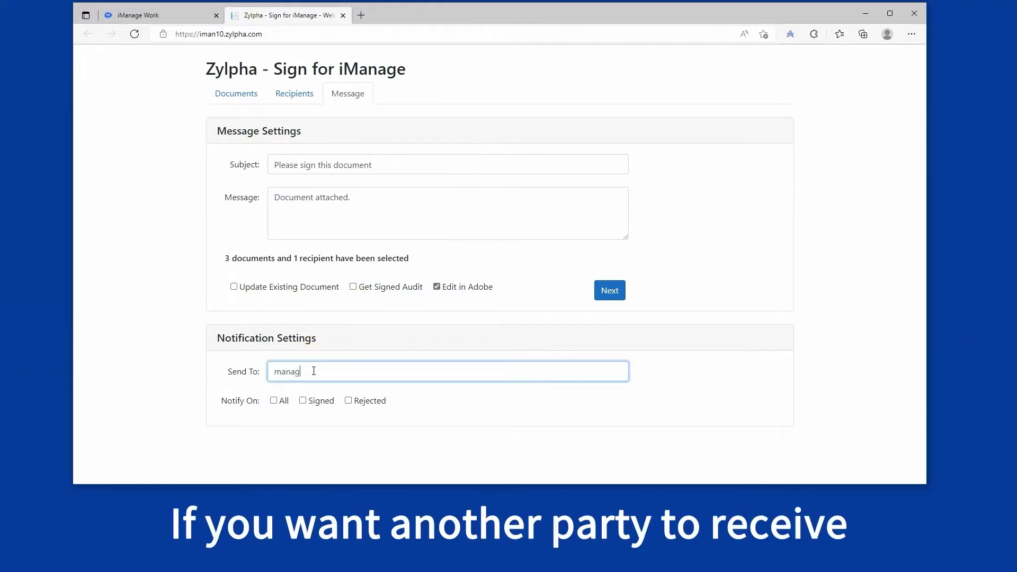
text(@zylp)
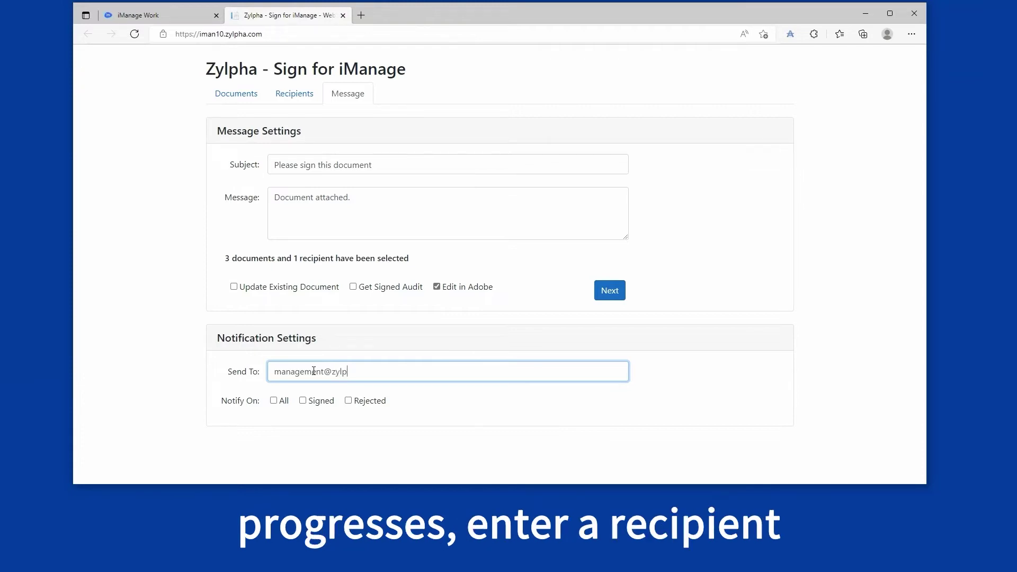
text(hha.com)
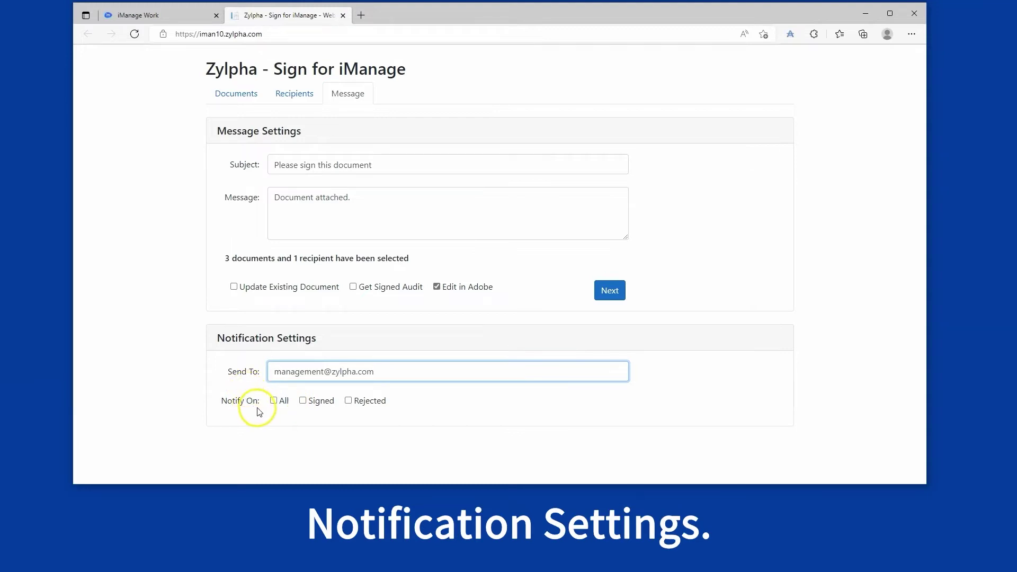
click(273, 402)
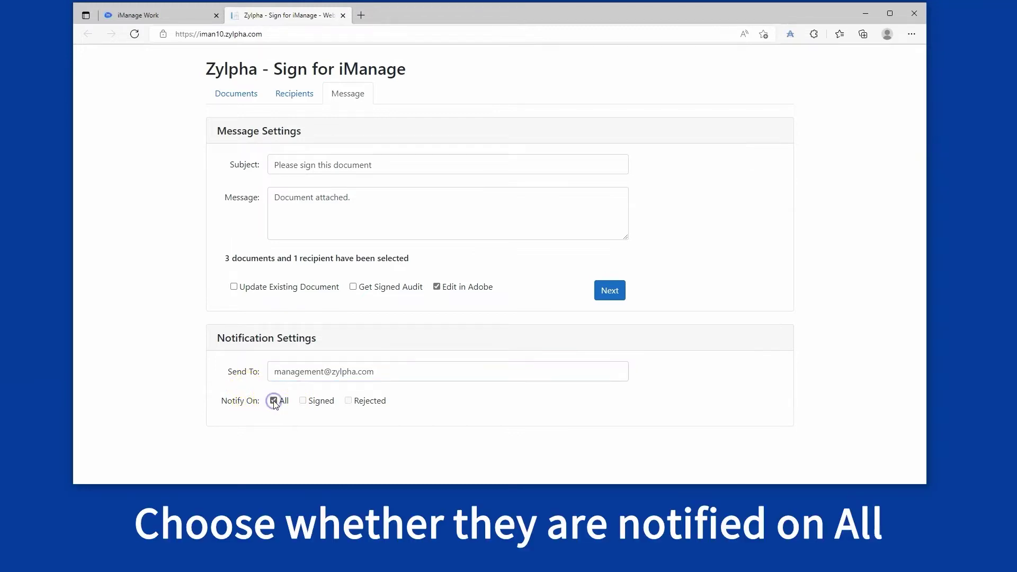
click(274, 401)
click(303, 401)
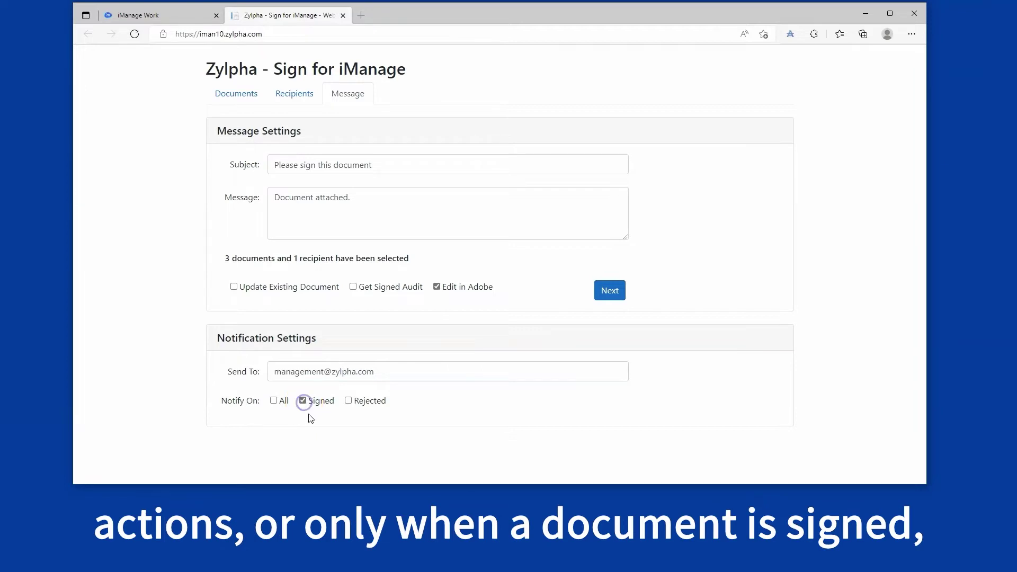
click(348, 401)
drag(375, 371, 176, 364)
key(BackSpace)
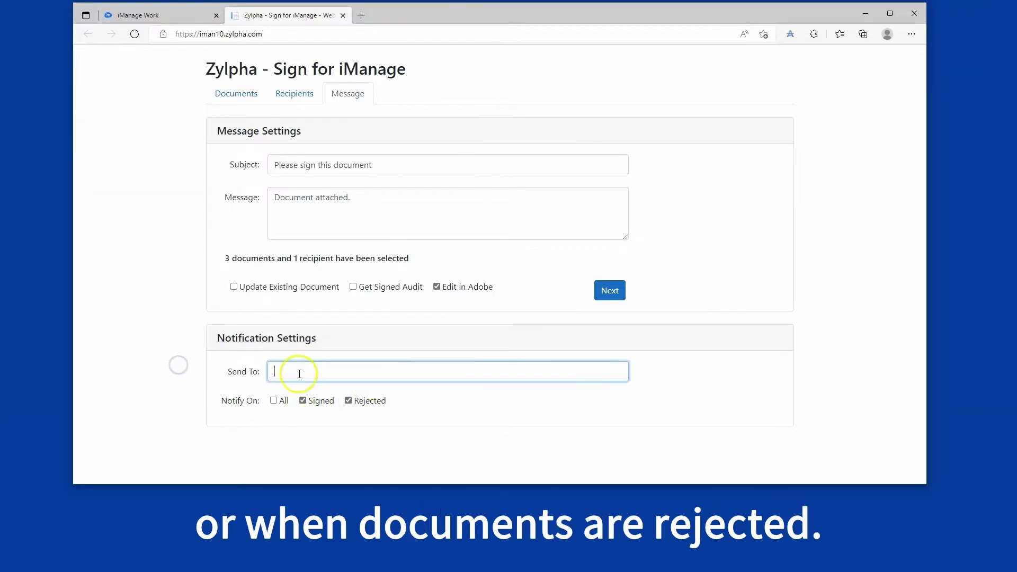
click(302, 400)
click(349, 401)
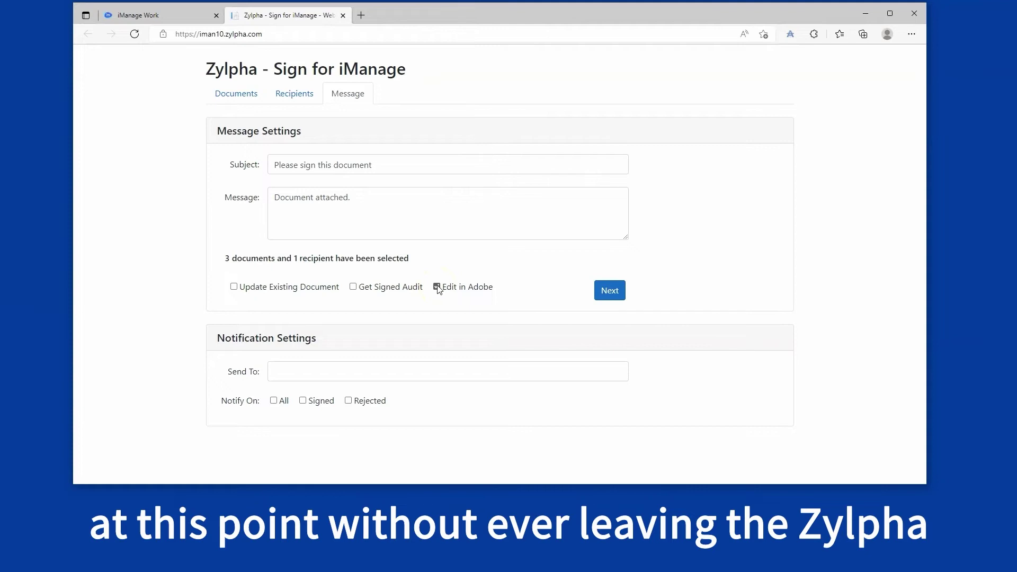
Step: Tick Edit in Adobe and pass the three documents on to Acrobat Sign
click(437, 287)
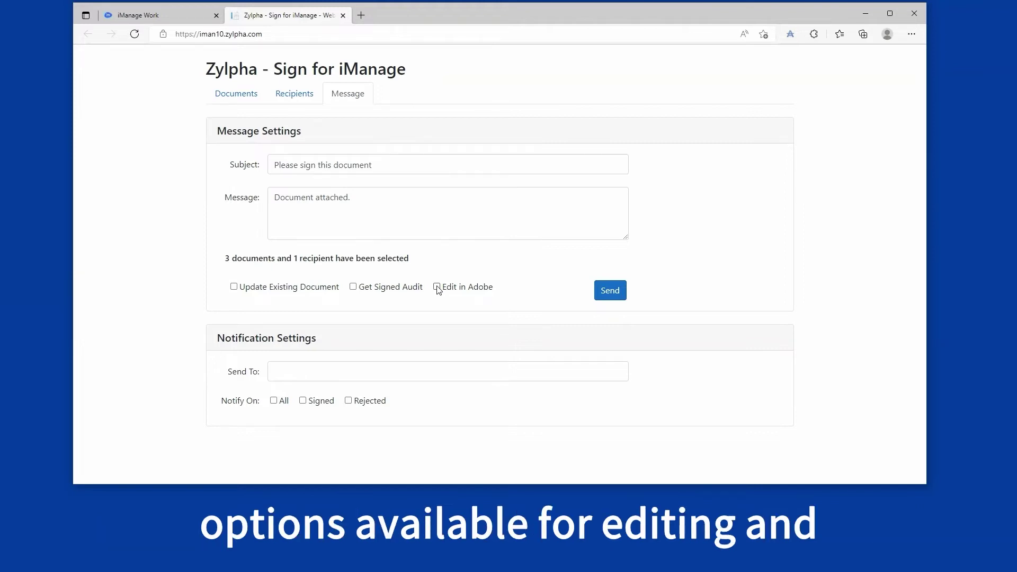
click(437, 288)
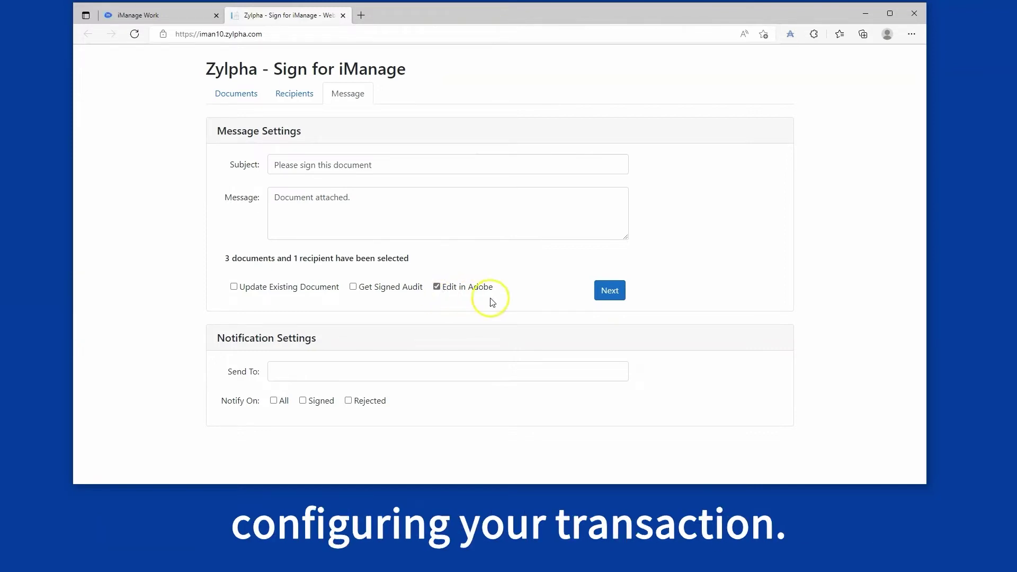
click(600, 290)
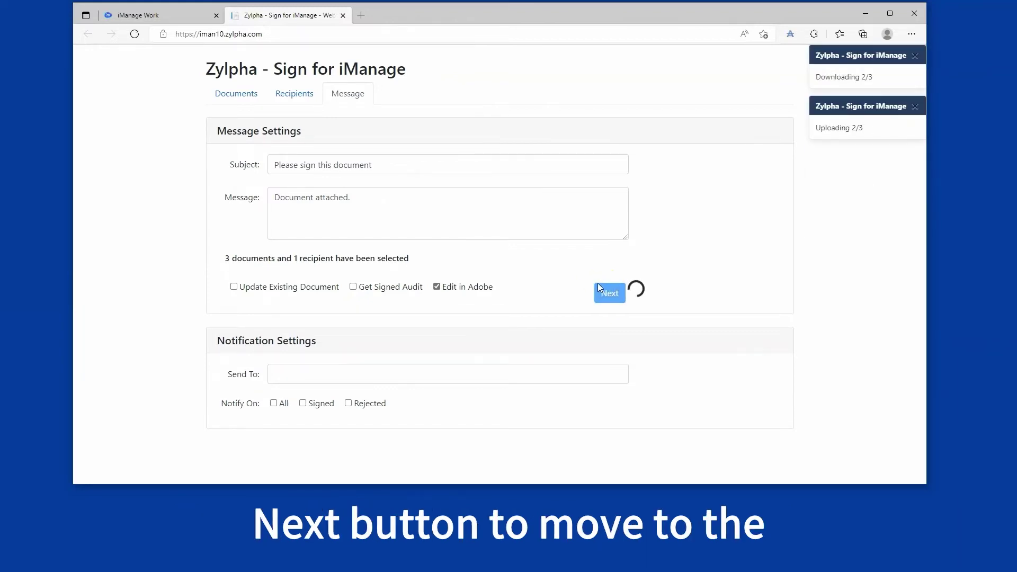
click(608, 273)
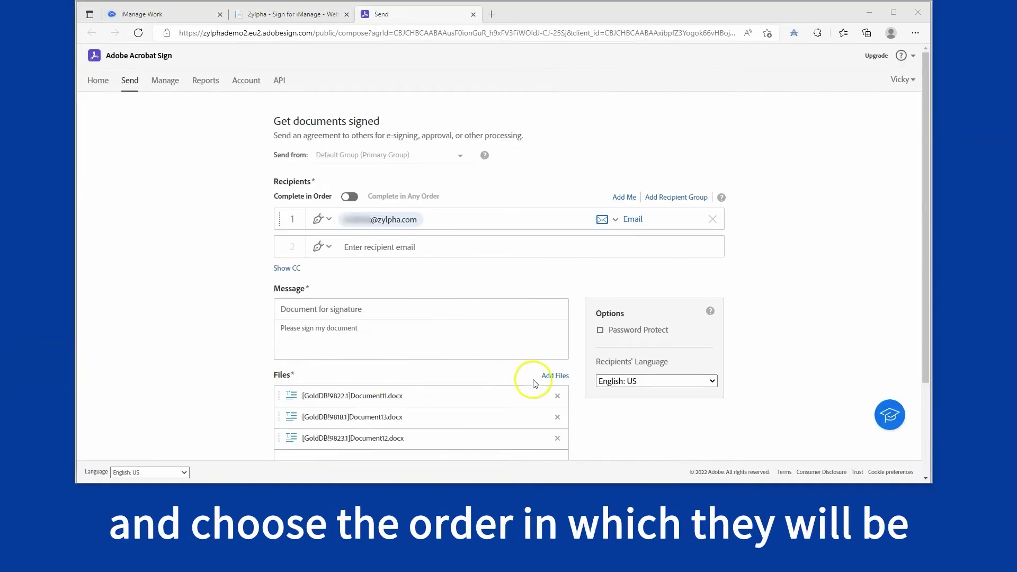
Step: Move Document13 to the top of Files, keep Preview & Add Signature Fields ticked, and continue
mouse_move(531, 418)
mouse_down()
mouse_move(529, 390)
mouse_move(533, 398)
mouse_up()
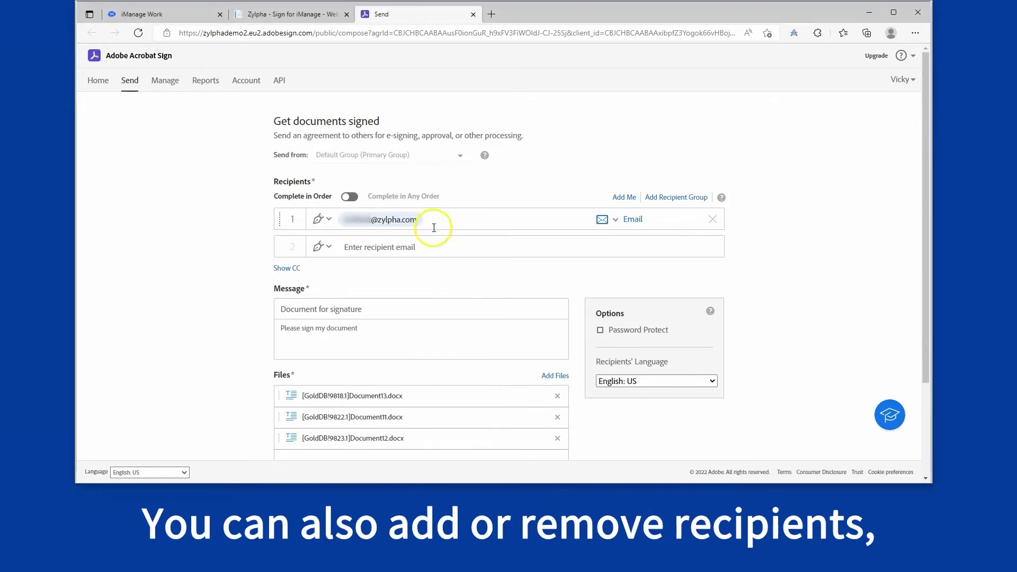
click(683, 197)
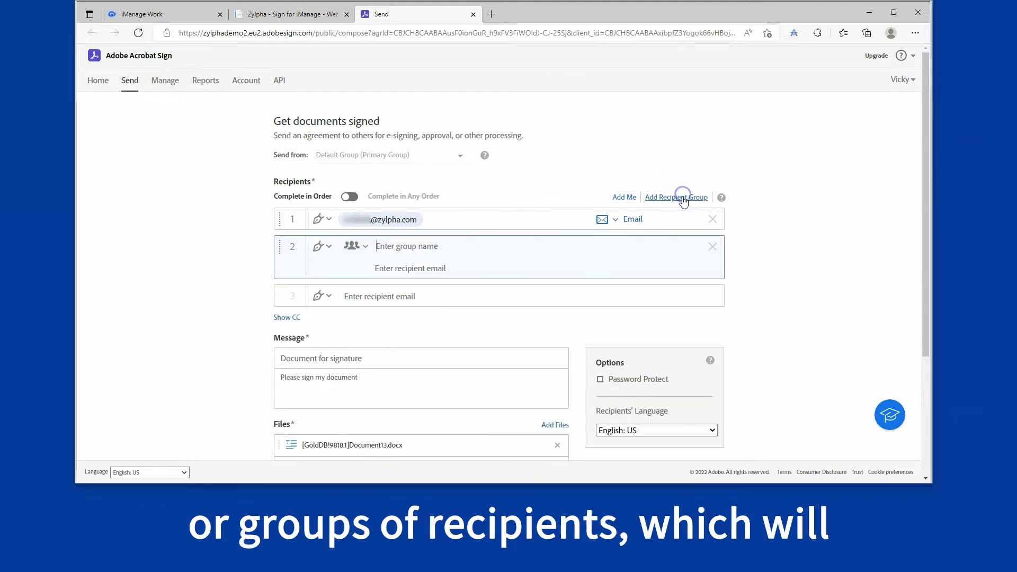
click(712, 246)
scroll(506, 289, down, 3)
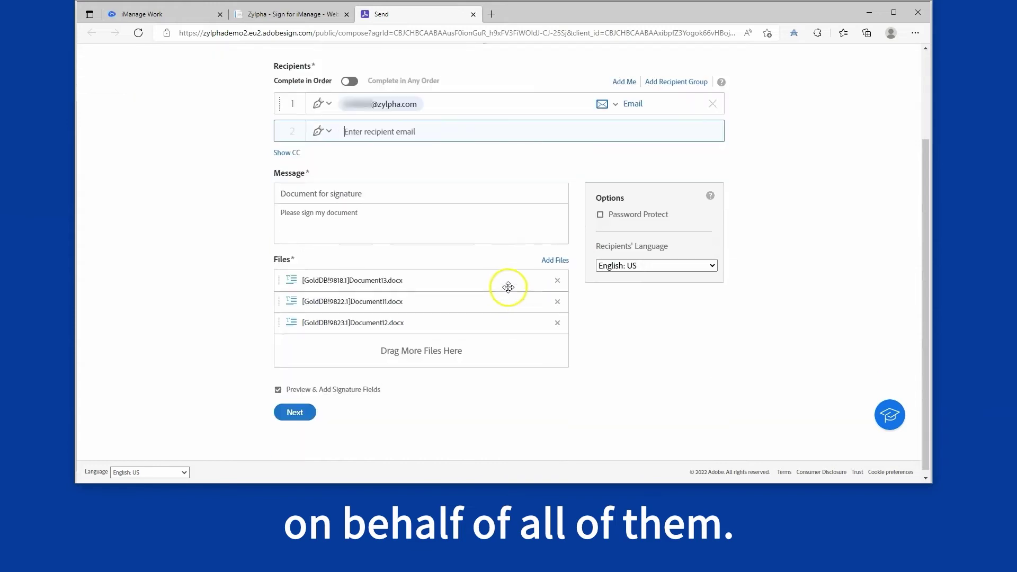
click(278, 385)
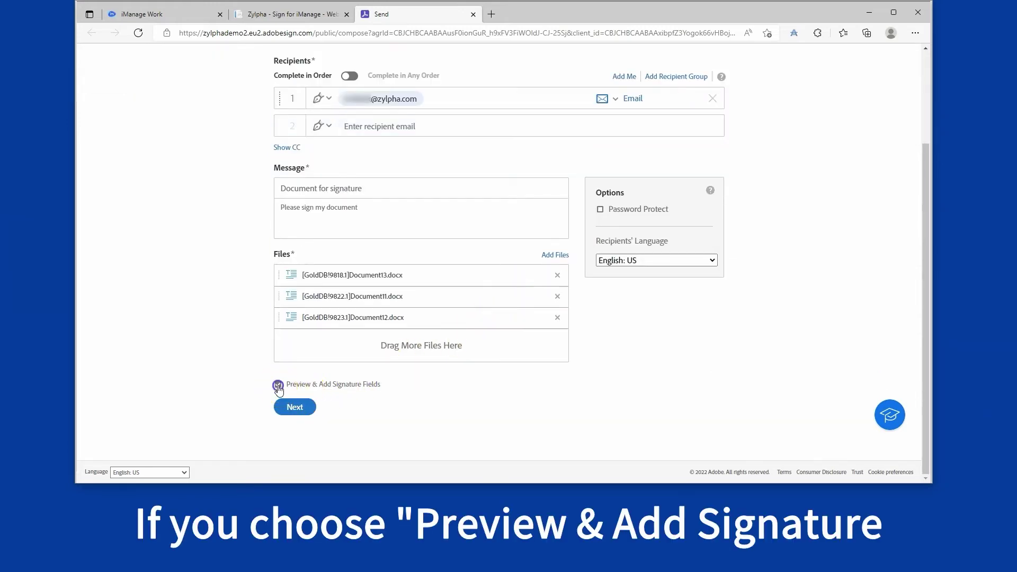
click(294, 407)
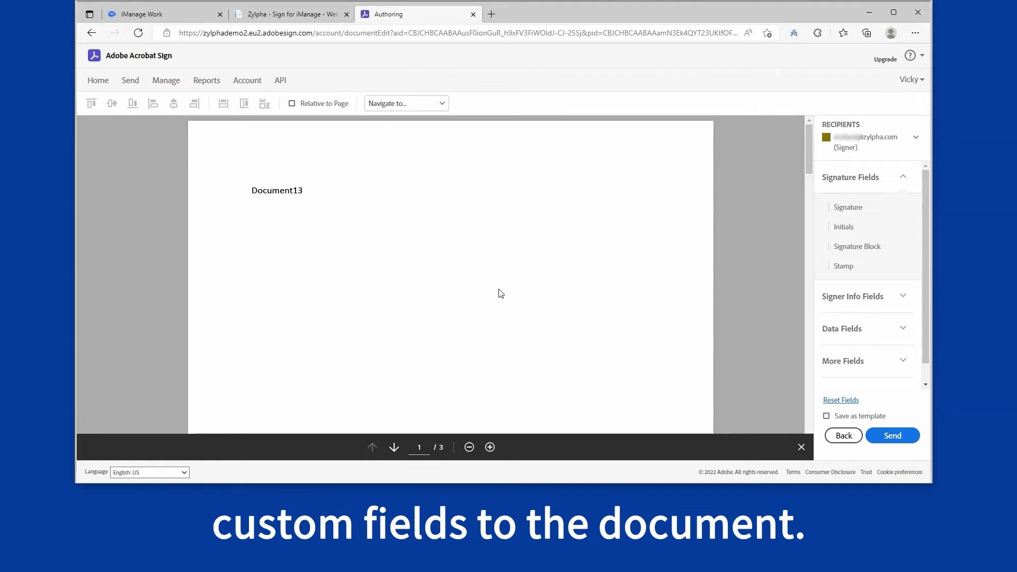
Step: Assign fields to the signer and place a signature field on Document13
click(896, 139)
click(863, 203)
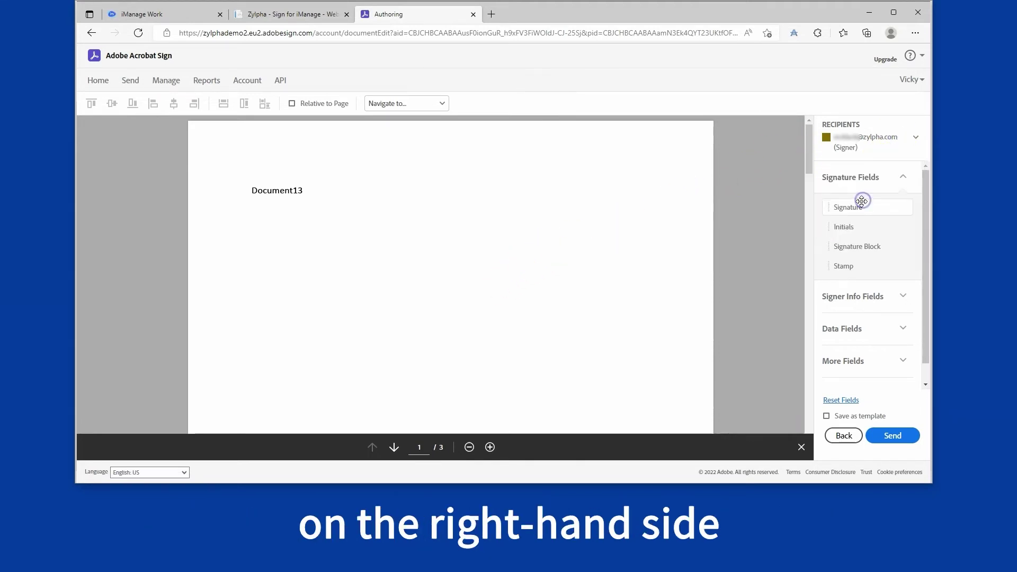
mouse_move(847, 207)
mouse_down()
mouse_move(322, 225)
mouse_move(247, 210)
mouse_up()
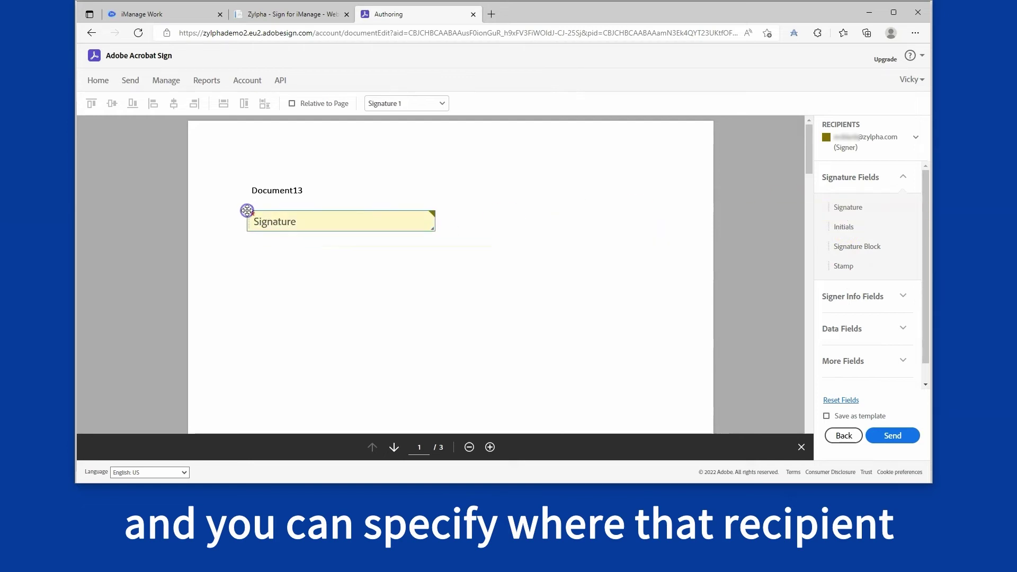
Step: Add a required text input field named 'Passsport' below the signature field
click(873, 326)
mouse_move(864, 272)
mouse_down()
mouse_move(424, 277)
mouse_move(252, 250)
mouse_up()
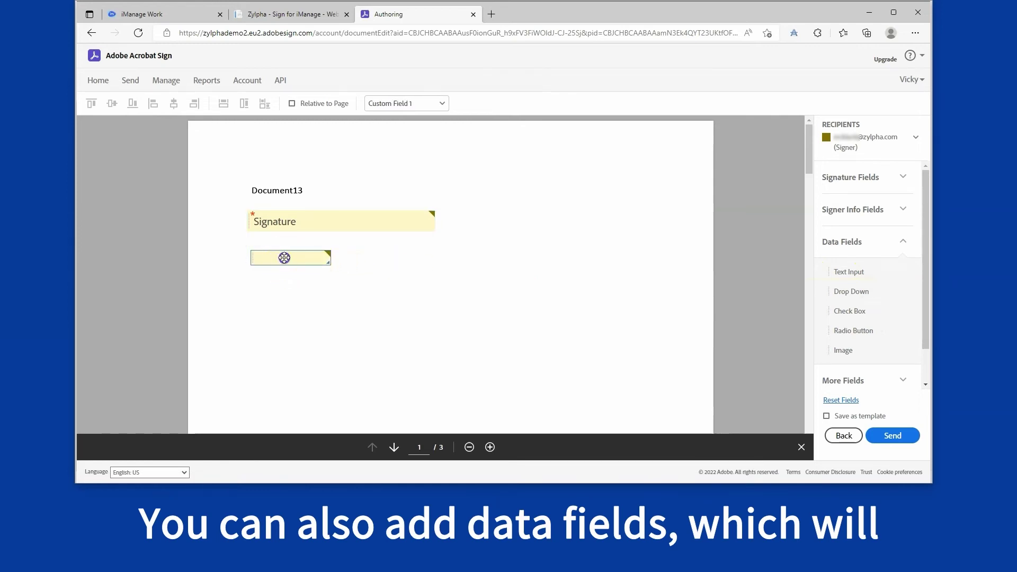
double_click(284, 258)
click(401, 155)
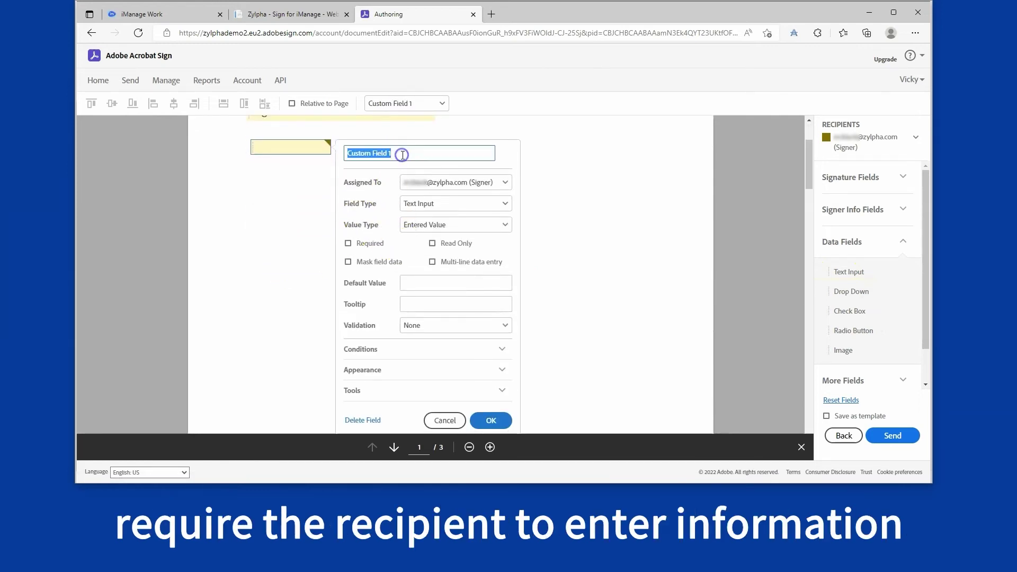
text(Passsport)
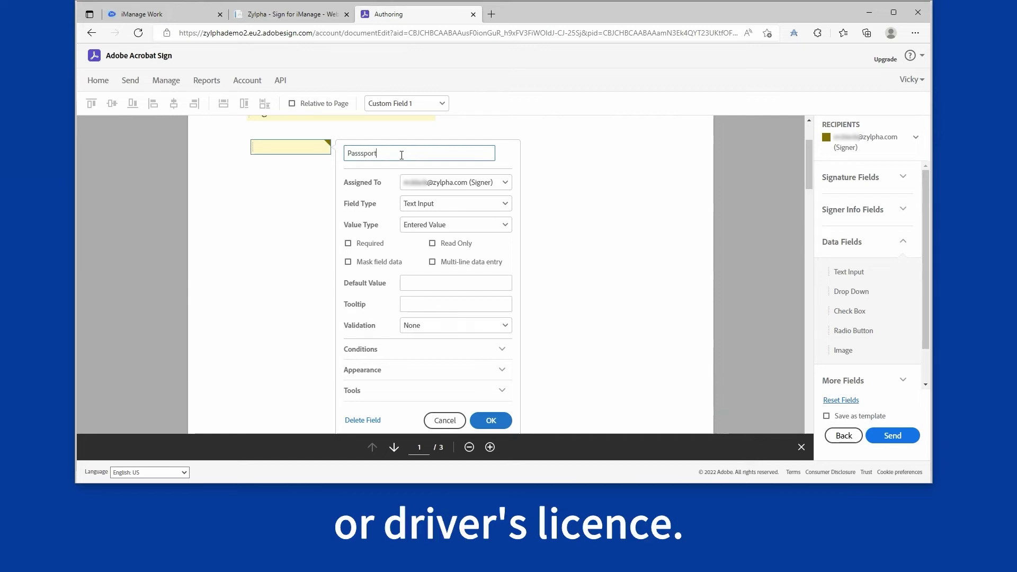
click(348, 243)
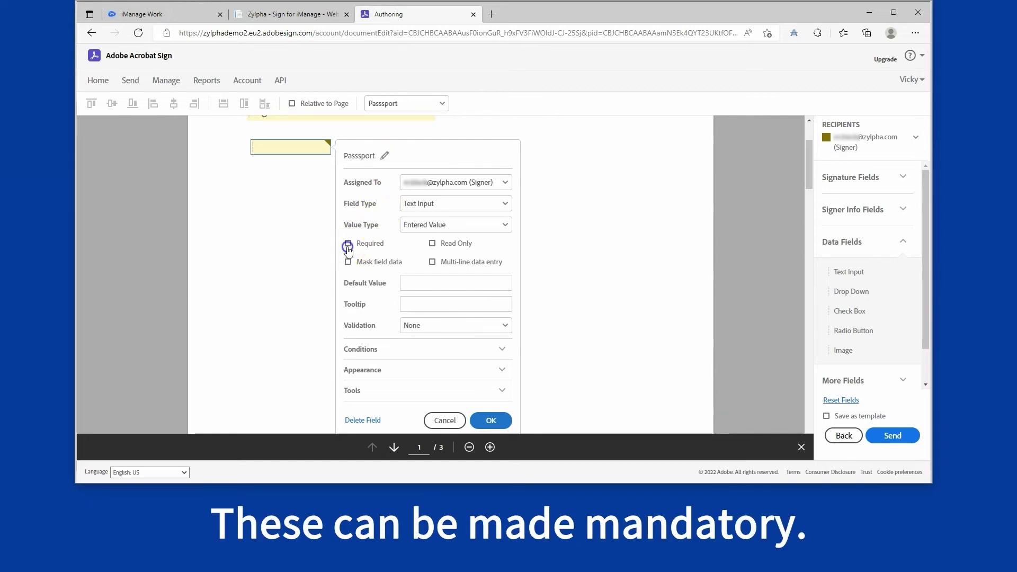
click(491, 419)
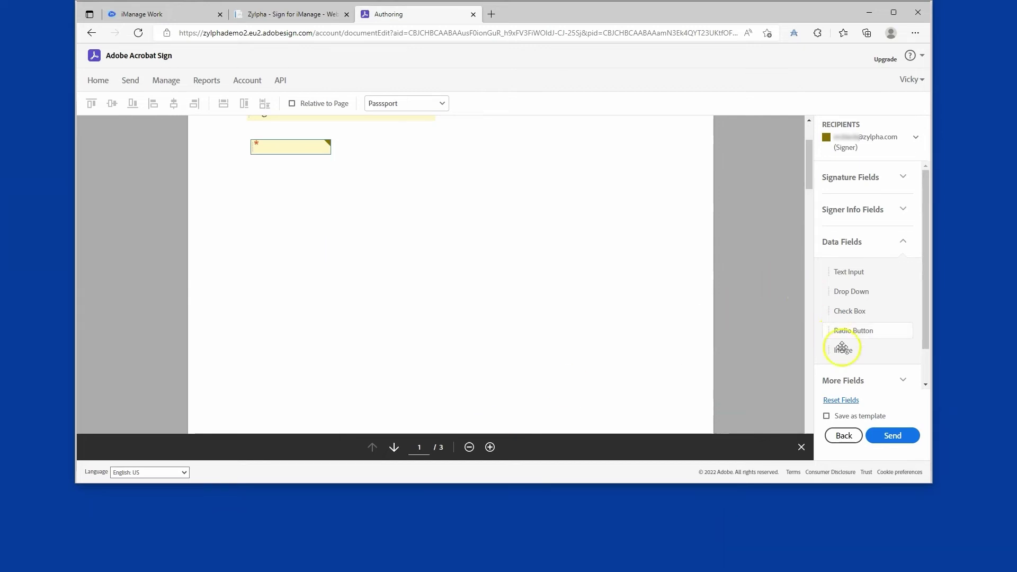
Step: Place a file attachment field on the page and send the agreement for signature
click(858, 385)
drag(872, 304, 245, 170)
click(316, 184)
scroll(656, 223, up, 2)
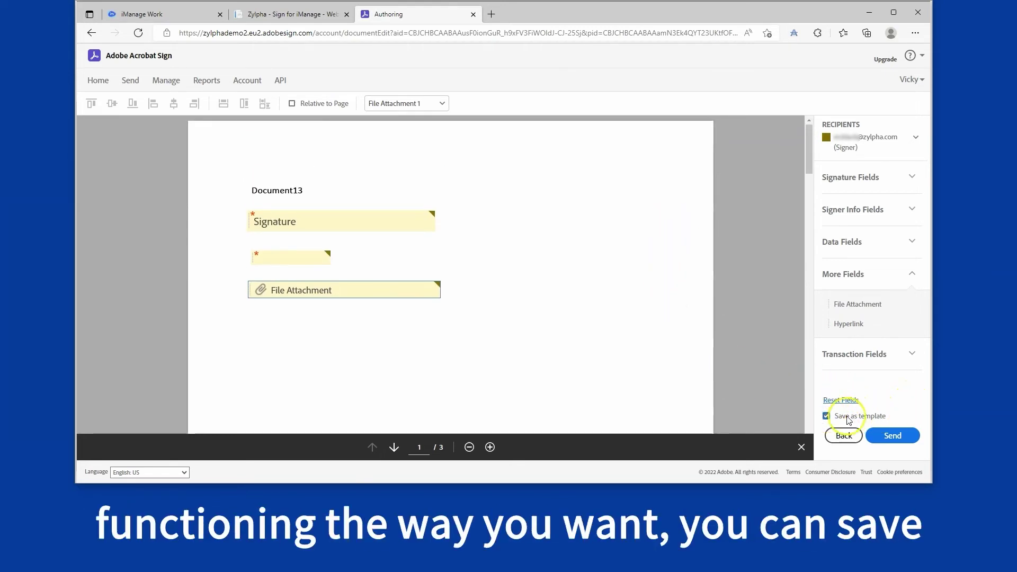
click(898, 435)
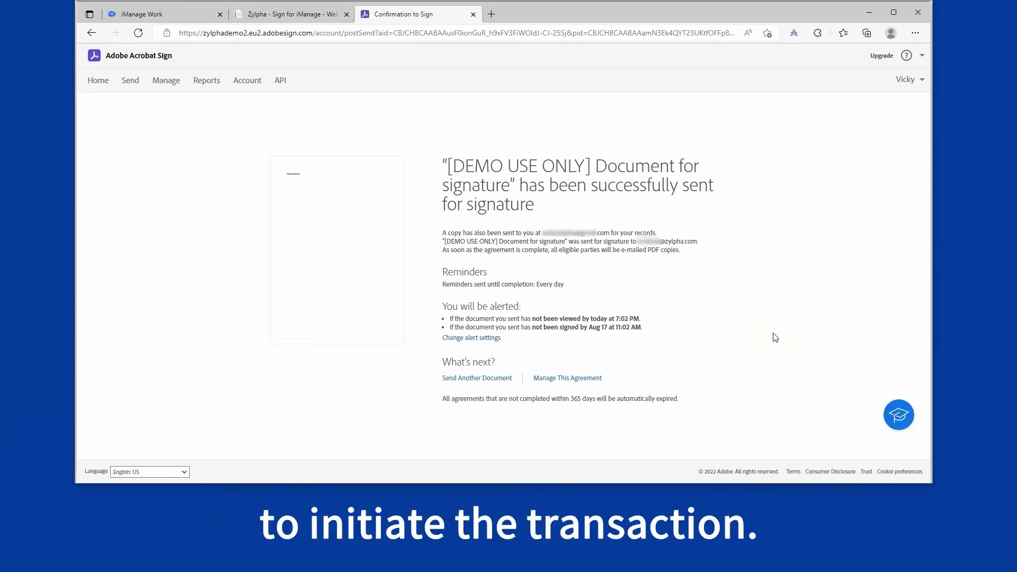
Step: Switch to the Outlook inbox to find the Acrobat Sign signature request
click(170, 562)
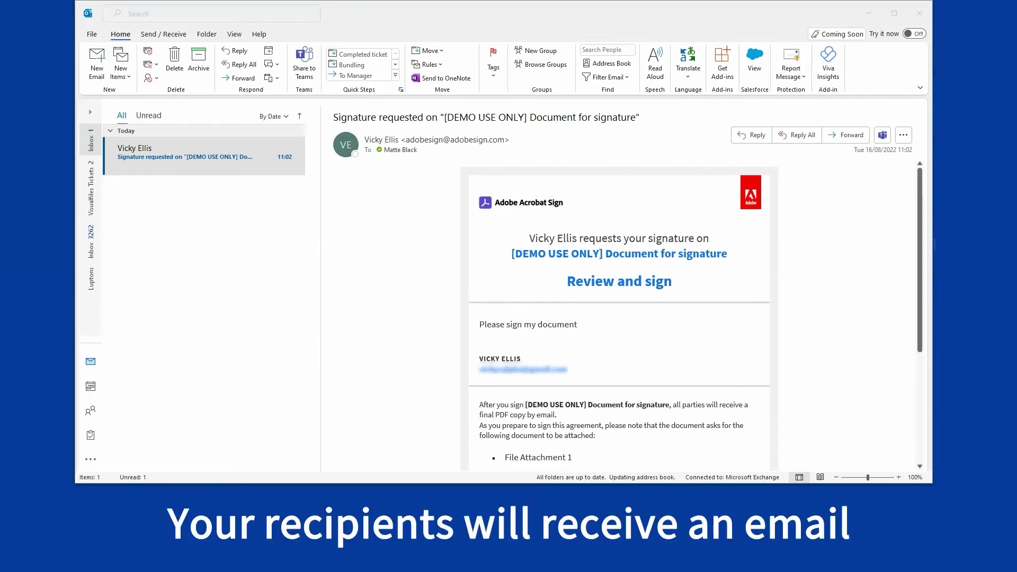
Step: Open the signature request email, highlight the File Attachment 1 note, and follow Review and sign
click(193, 167)
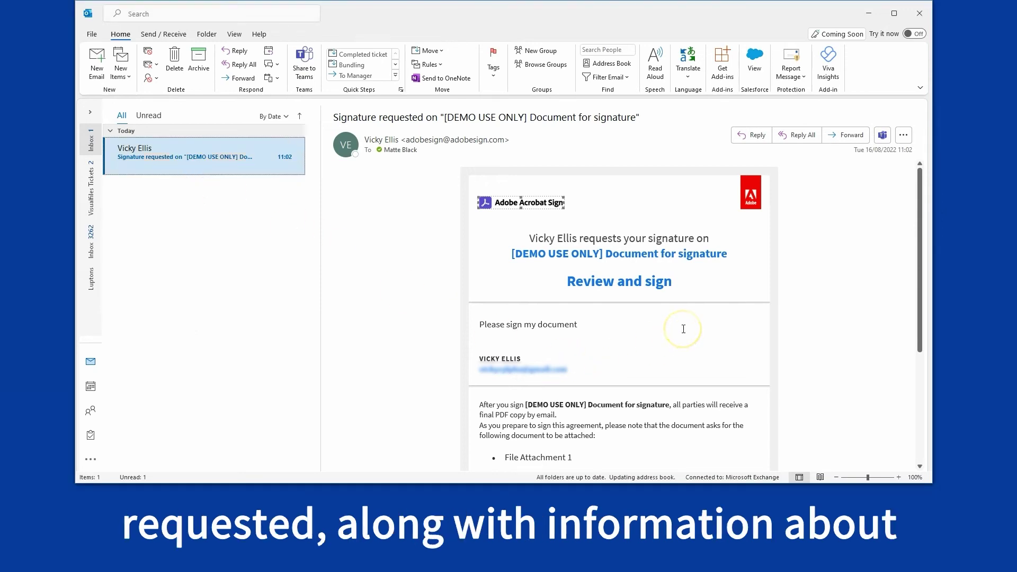
scroll(530, 413, down, 1)
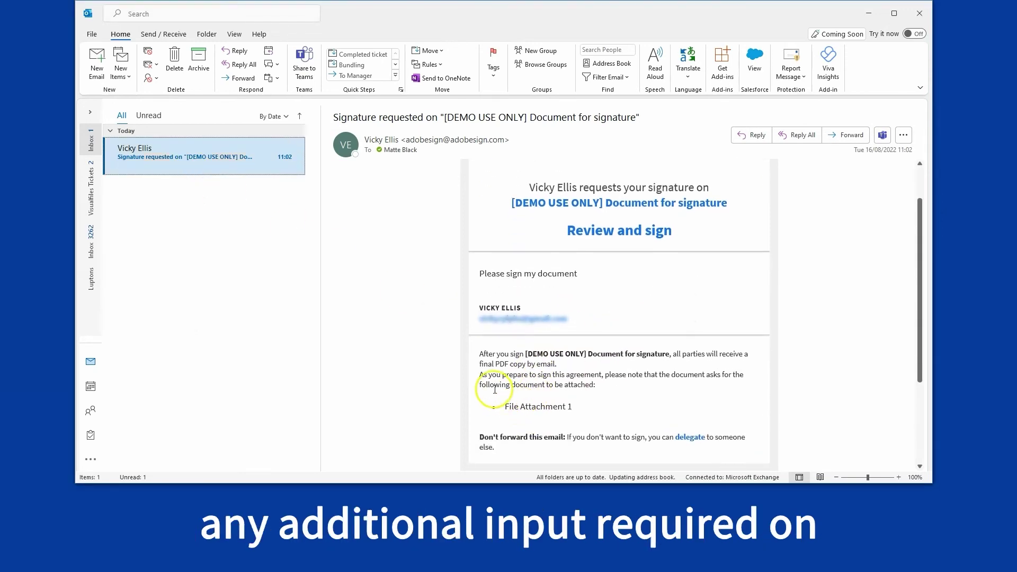
drag(477, 374, 591, 403)
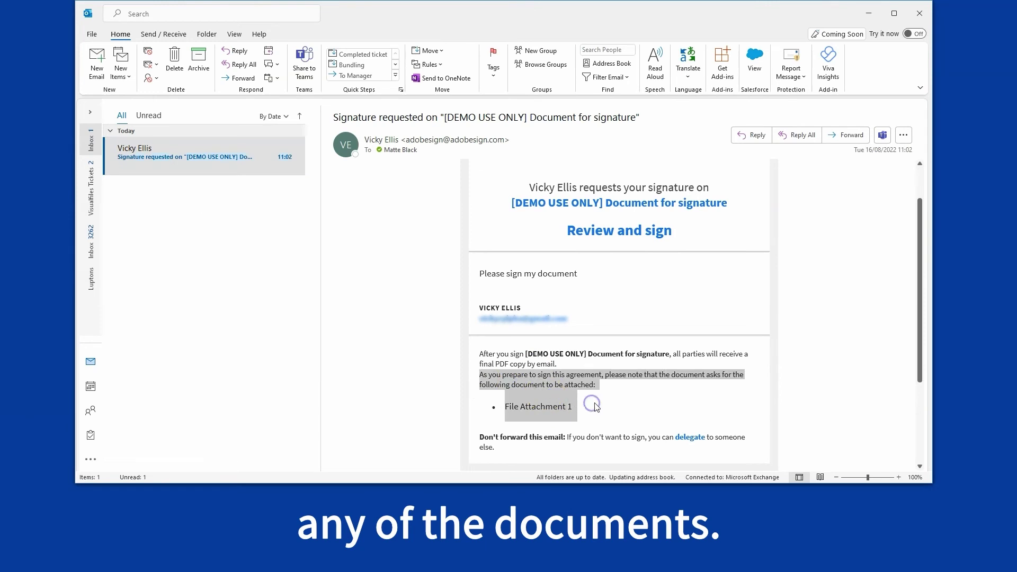
scroll(683, 382, up, 1)
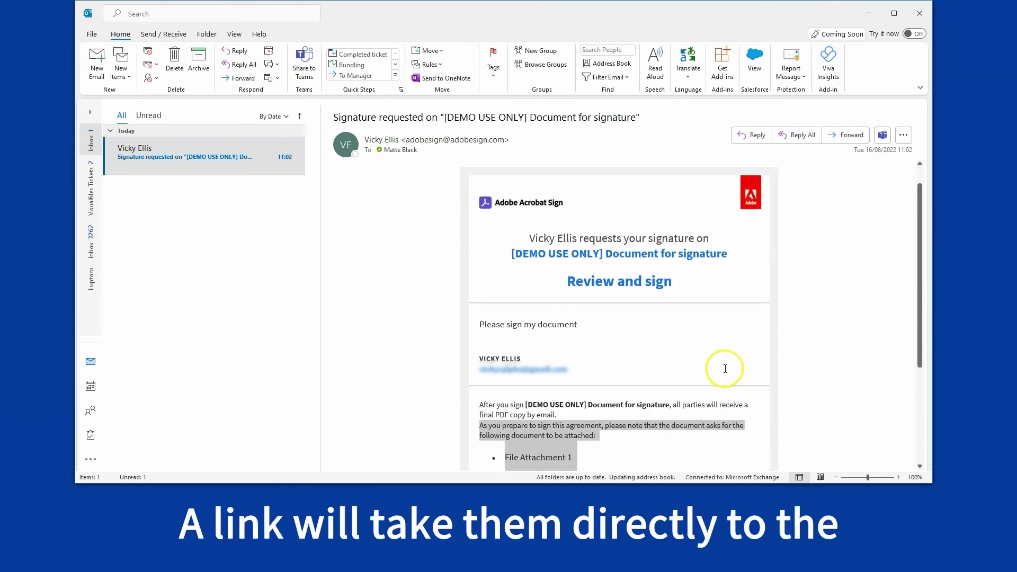
click(635, 292)
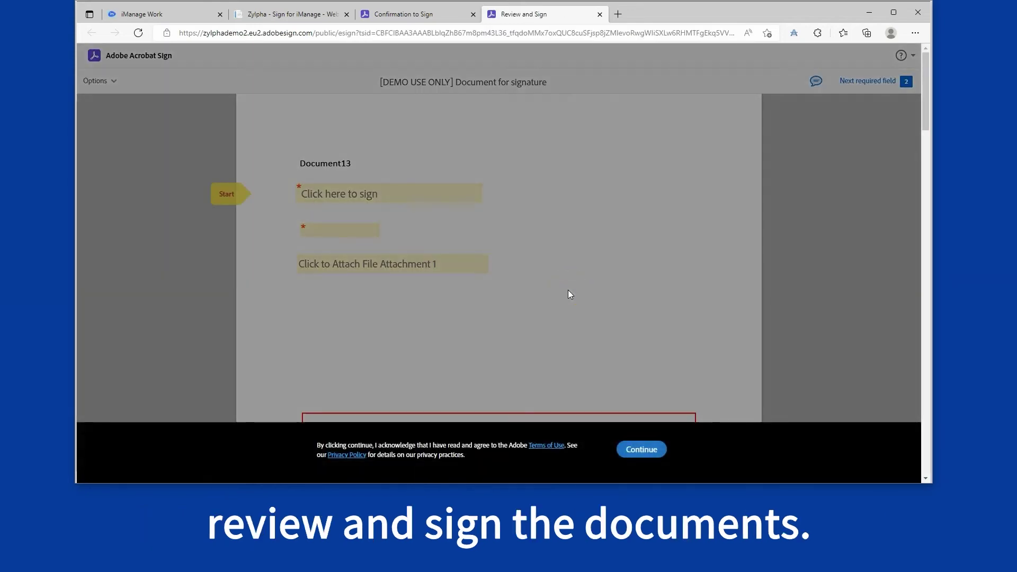
Step: Accept the terms of use, dismiss the popup, and open the 'Click here to sign' field
click(642, 448)
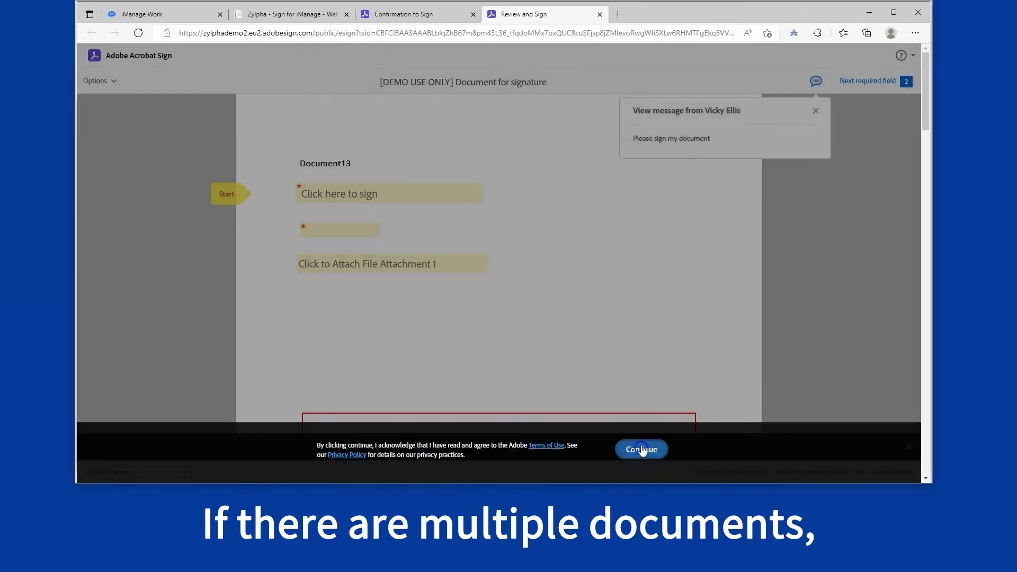
mouse_move(924, 87)
mouse_down()
mouse_move(924, 331)
mouse_move(918, 87)
mouse_up()
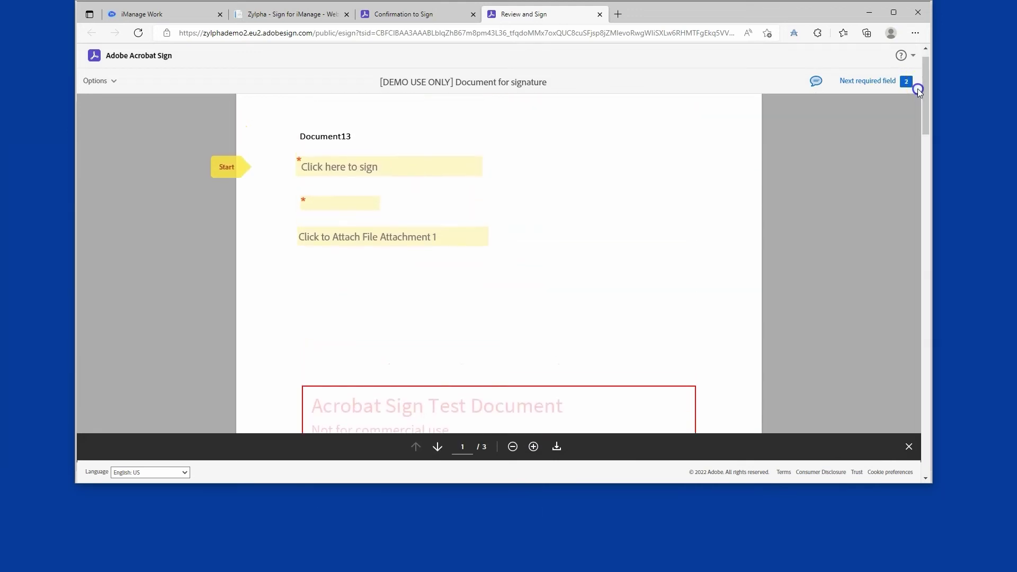
click(371, 169)
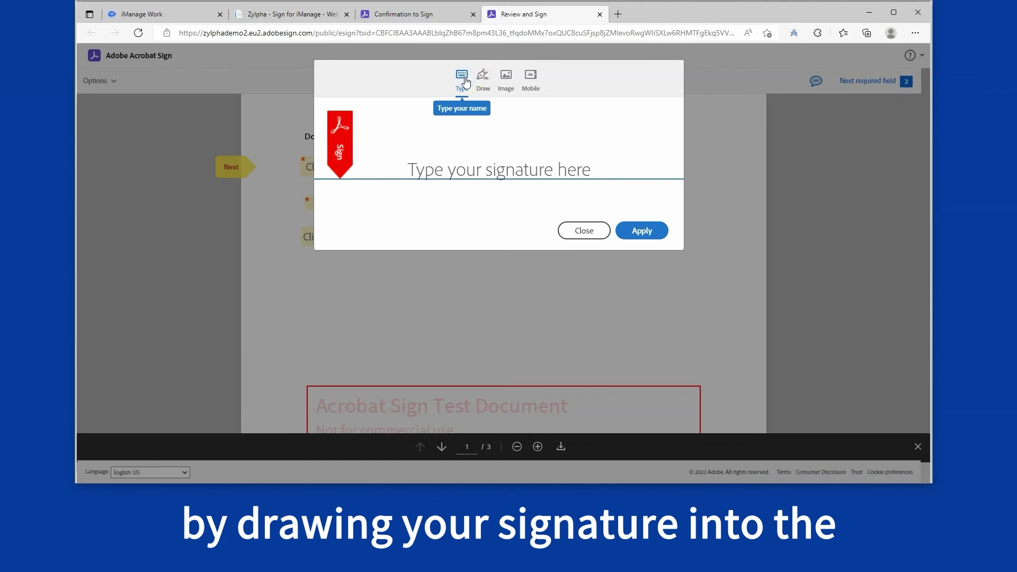
Step: Try the Draw, Image and Mobile signature options, picking the United Kingdom dialling code
click(486, 79)
drag(469, 158, 526, 168)
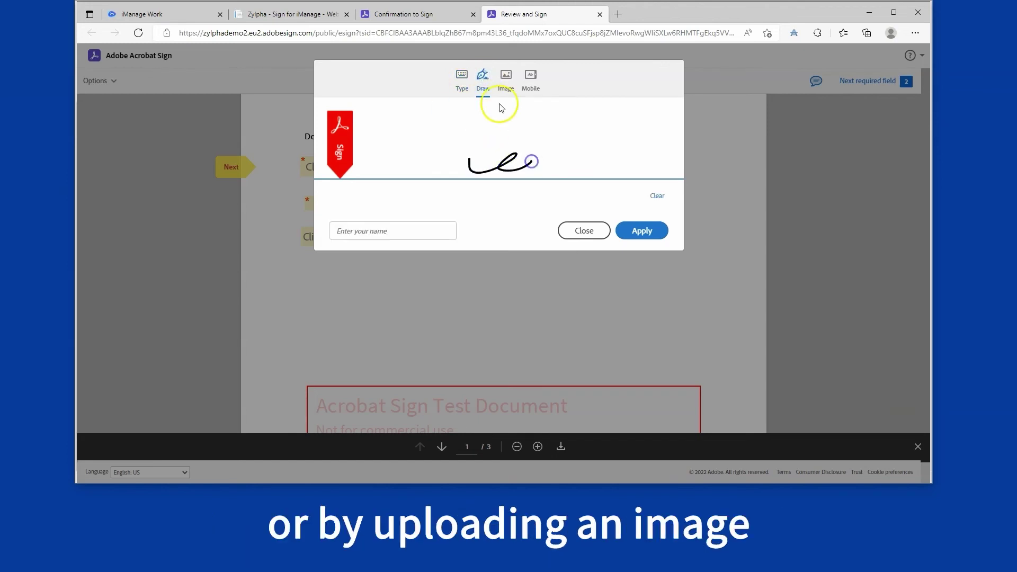
click(506, 77)
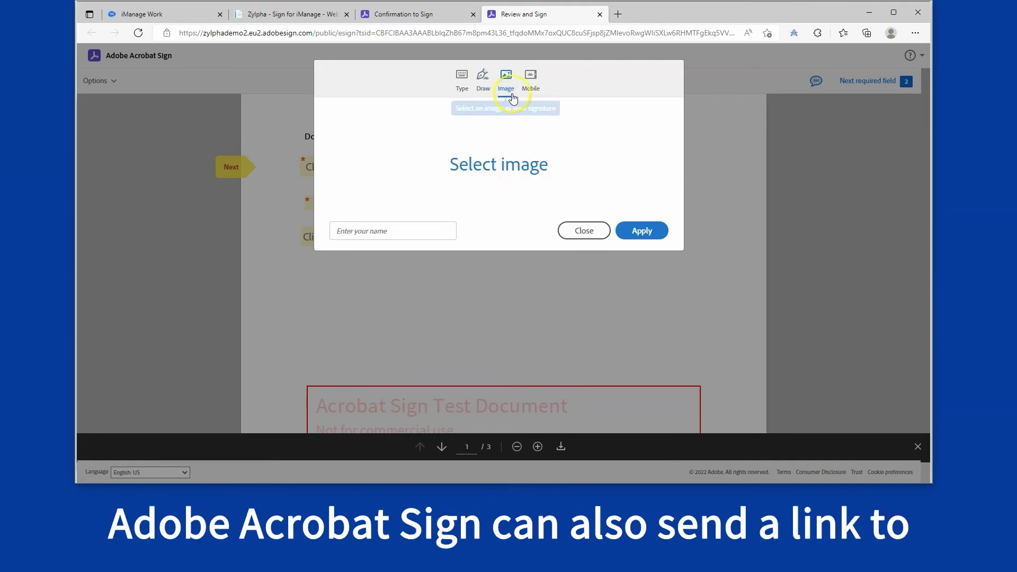
click(533, 75)
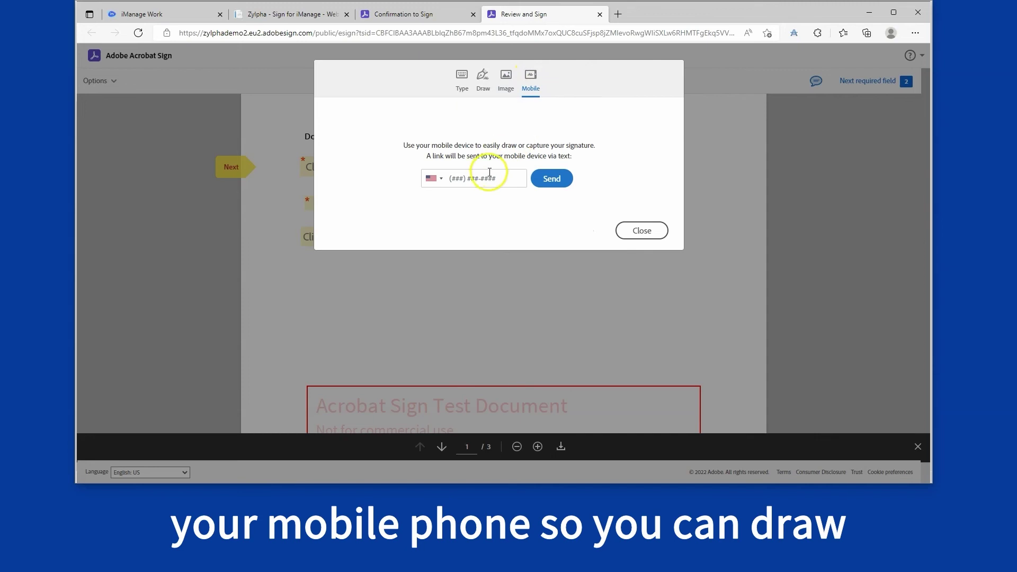
click(440, 180)
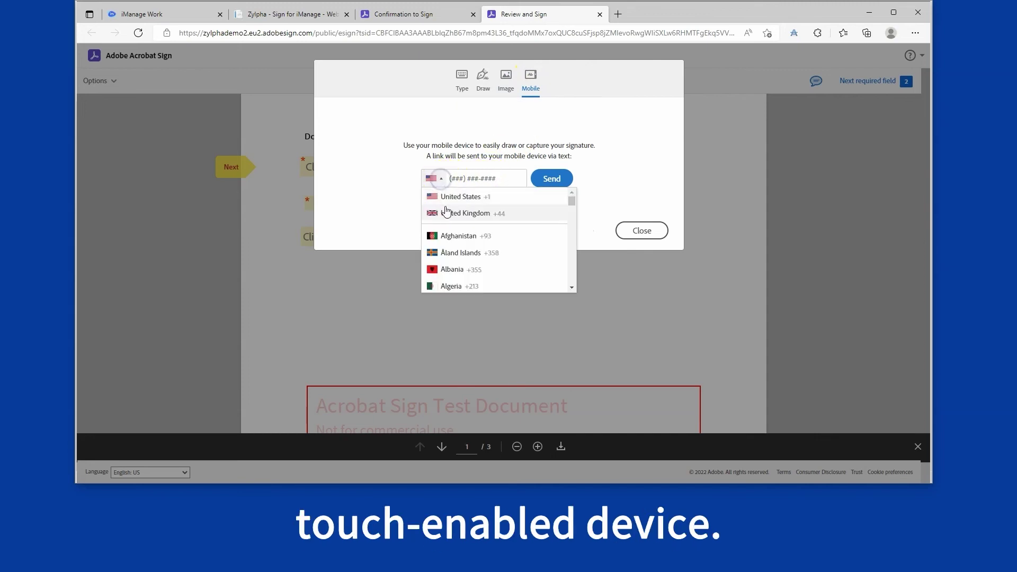
click(447, 213)
Step: Type the signer's name as the signature and apply it to the field
click(460, 82)
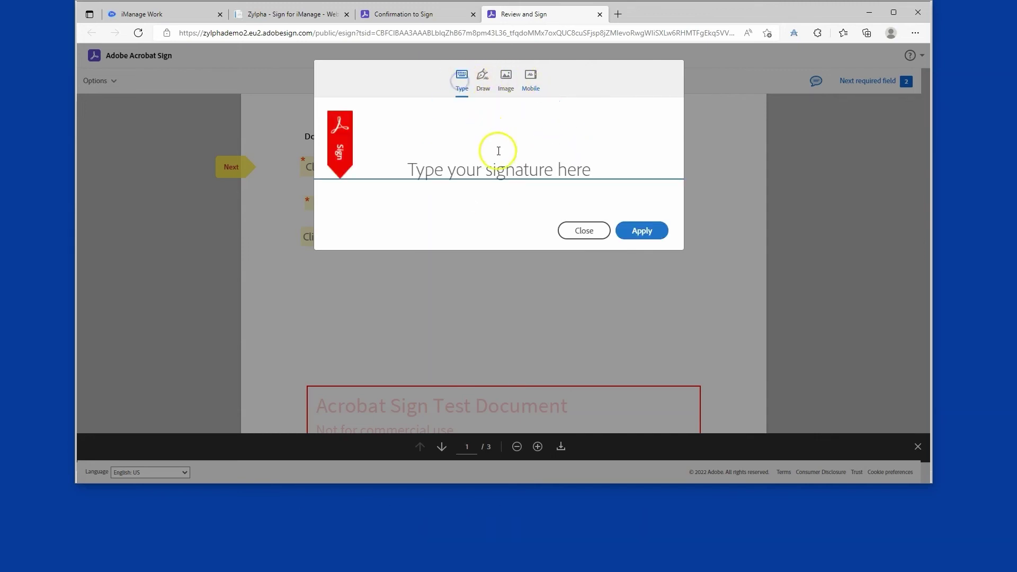
click(498, 169)
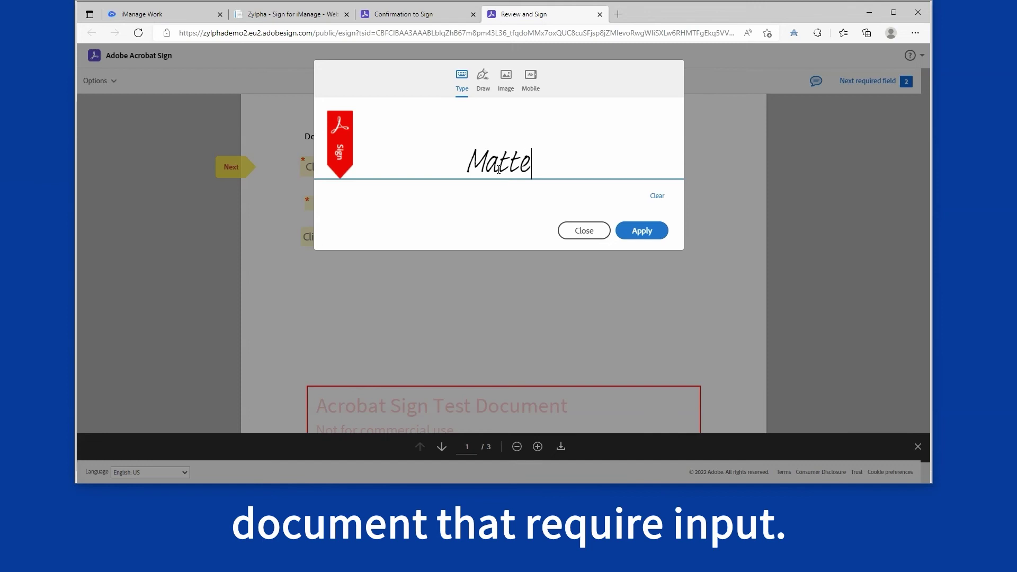
click(504, 169)
click(632, 228)
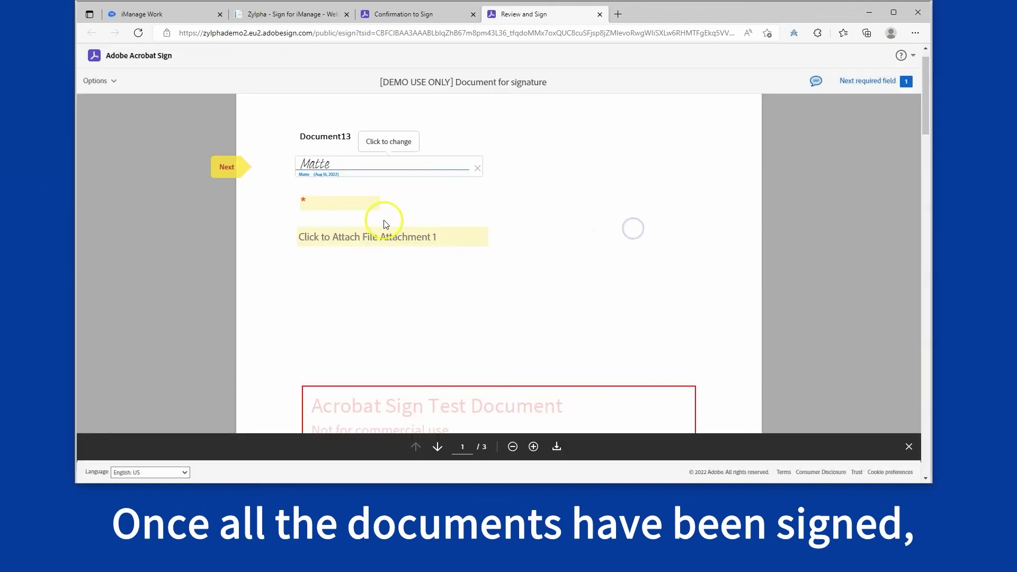
Step: Enter 'passport' in the last required field and submit the signature
click(354, 202)
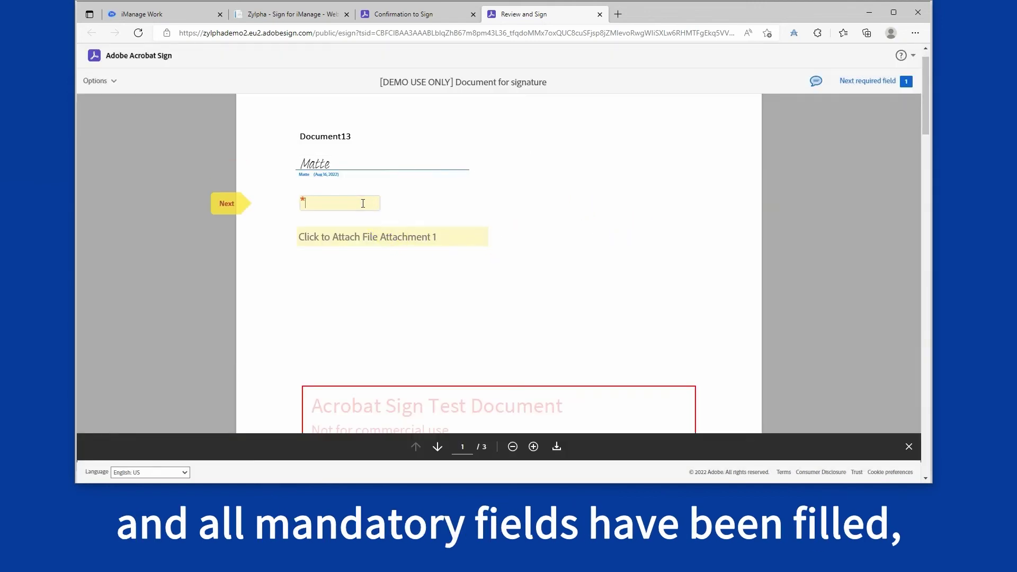
text(passport)
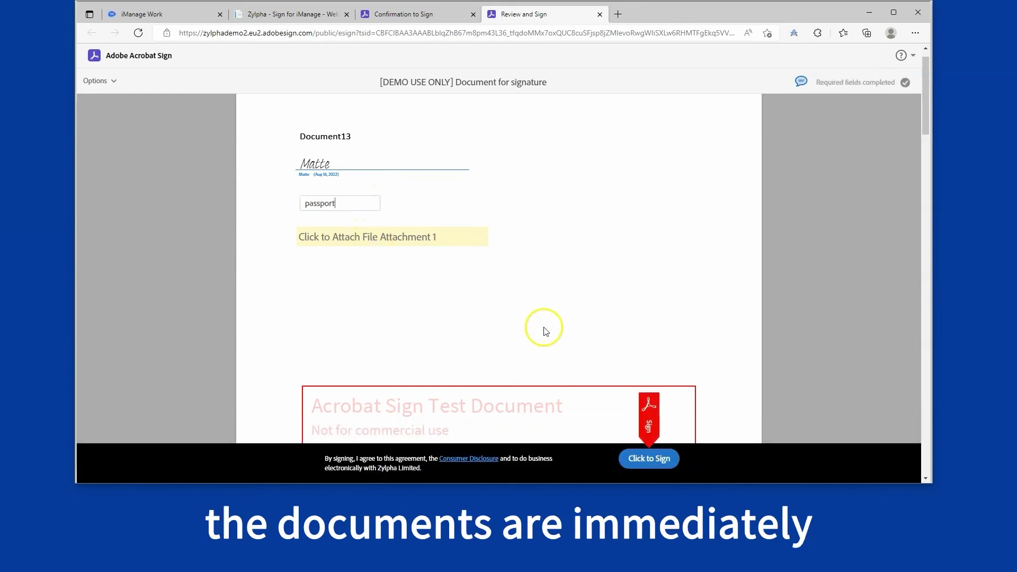
click(641, 457)
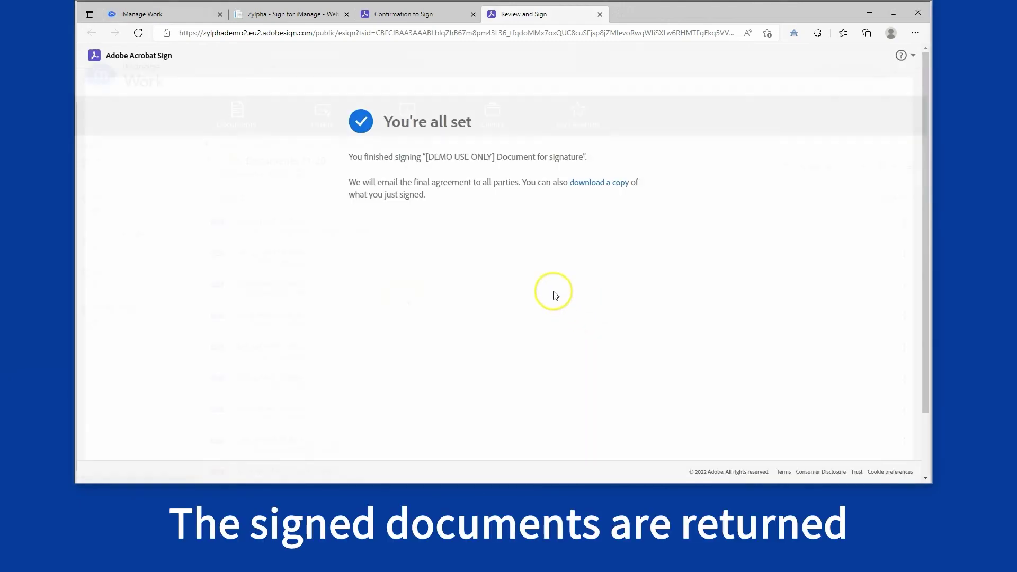
Step: Check the returned eSigned PDFs of Document11, Document12 and Document13 in the folder list
scroll(379, 365, down, 1)
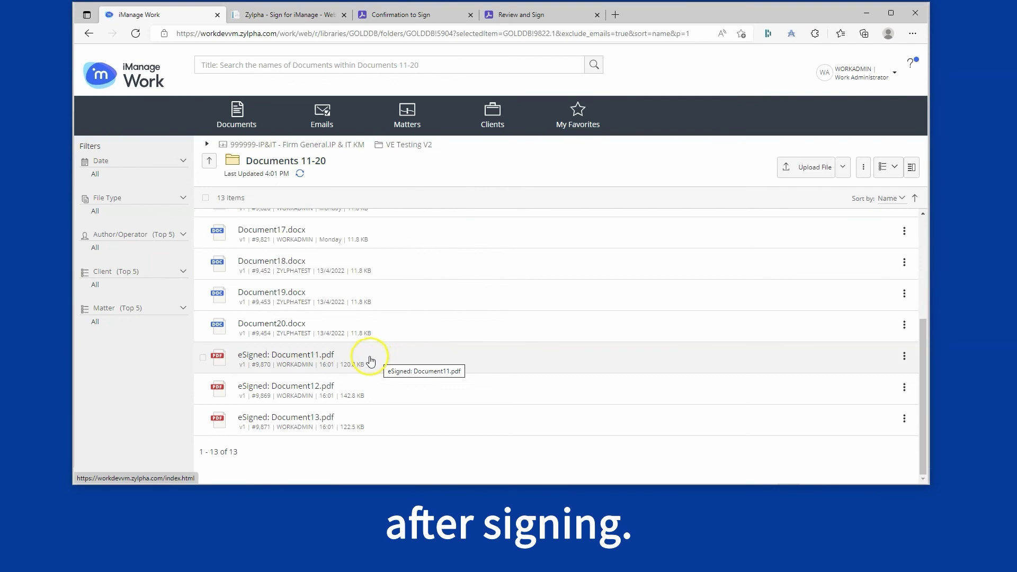
click(370, 361)
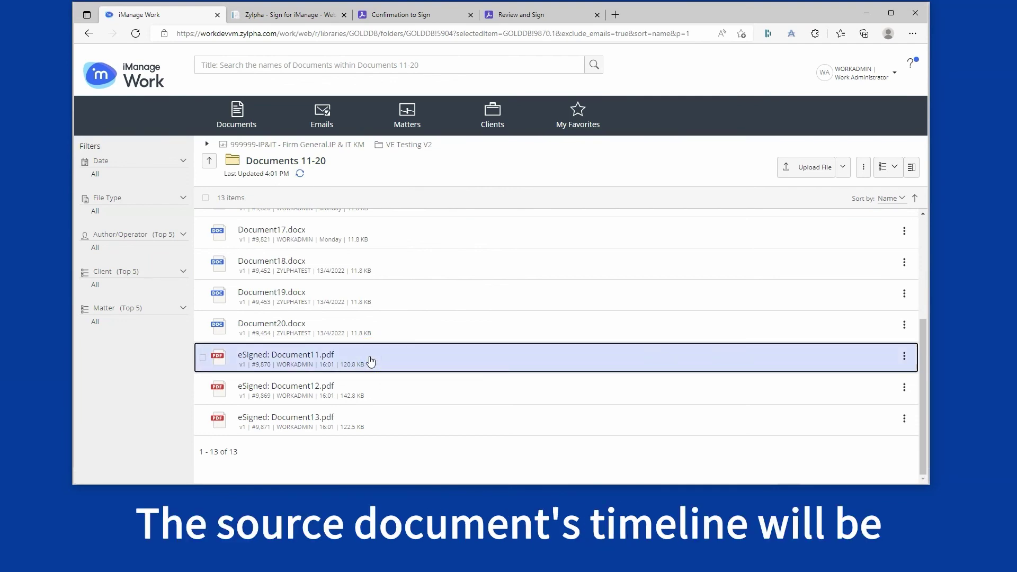
click(371, 389)
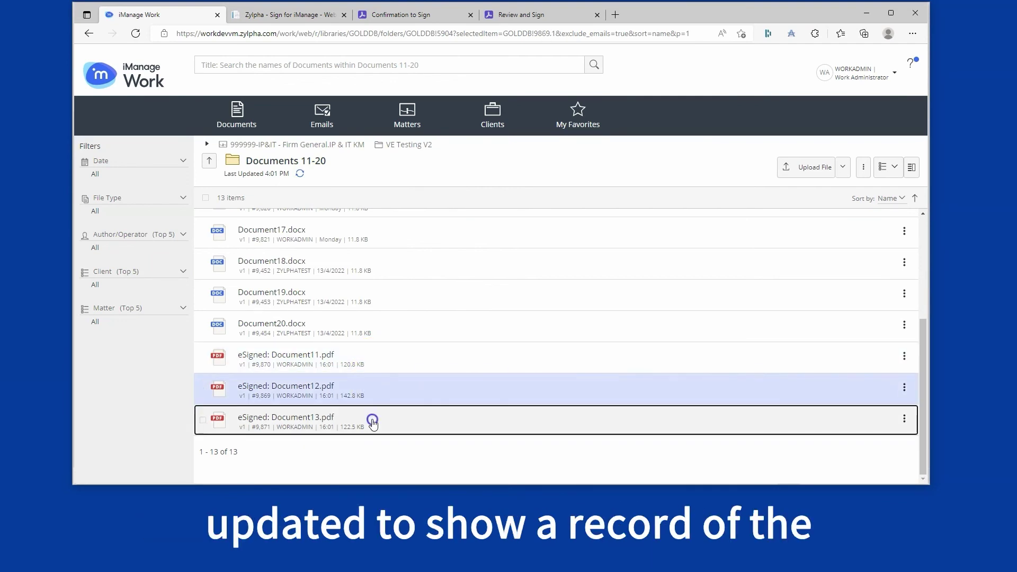
click(372, 422)
Step: Bring up the context menu for Document11.docx
scroll(382, 363, up, 4)
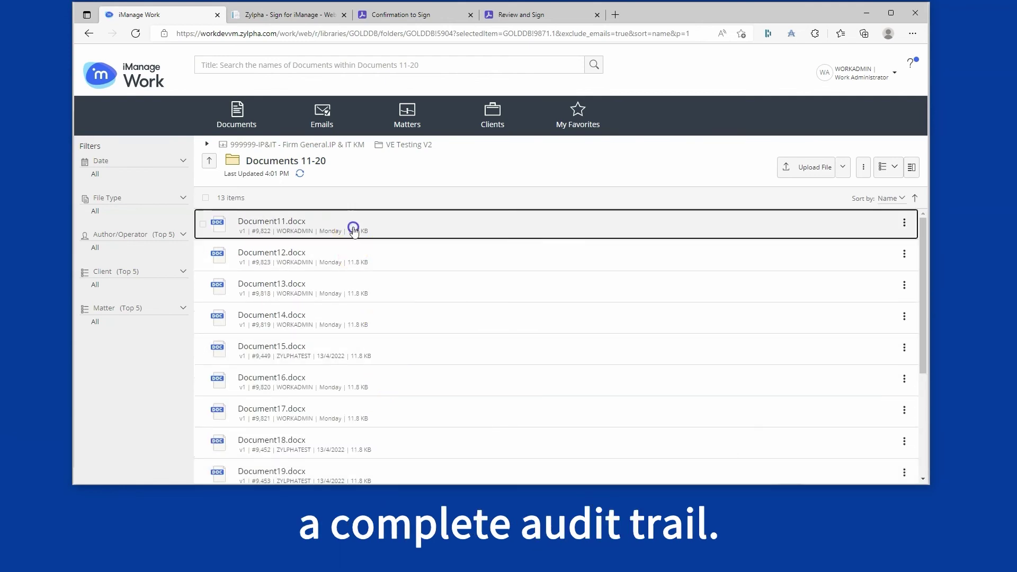
click(353, 229)
right_click(353, 229)
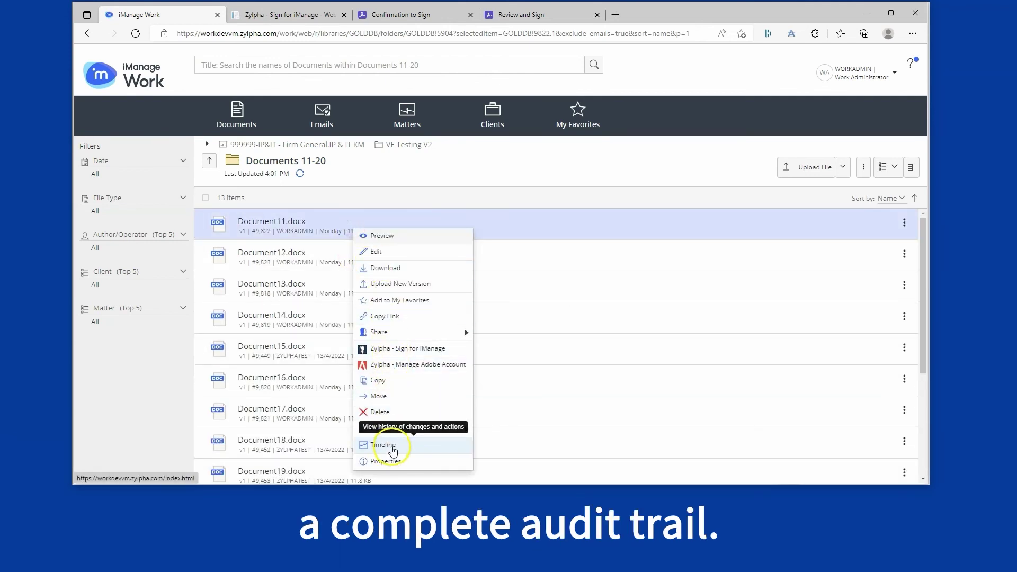
Step: Review Document11.docx's Timeline activity in list view, then return to Documents 11-20
click(392, 445)
click(517, 86)
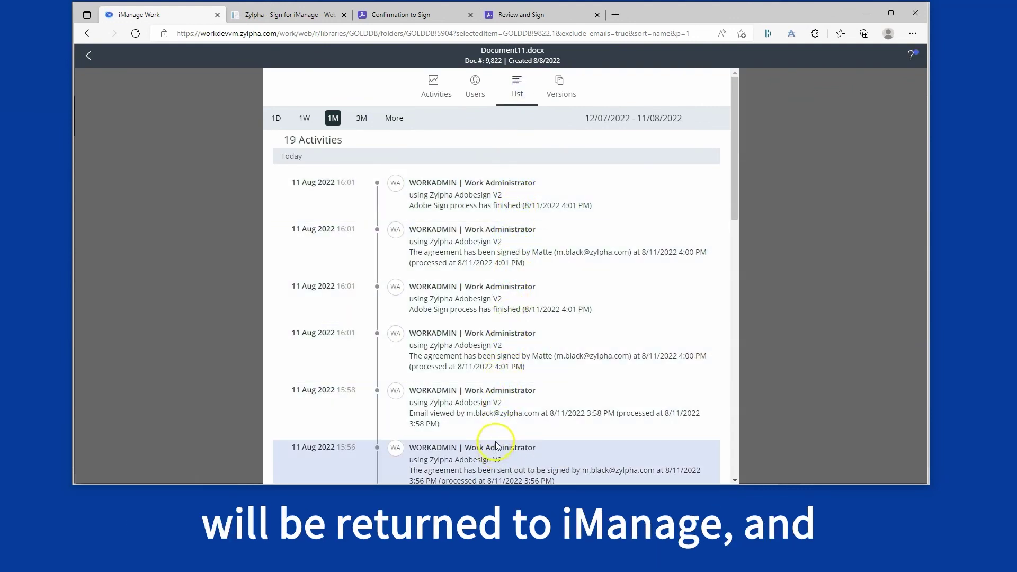
click(90, 58)
Step: Select eSigned: Document11.pdf through eSigned: Document13.pdf as one range
scroll(308, 328, down, 5)
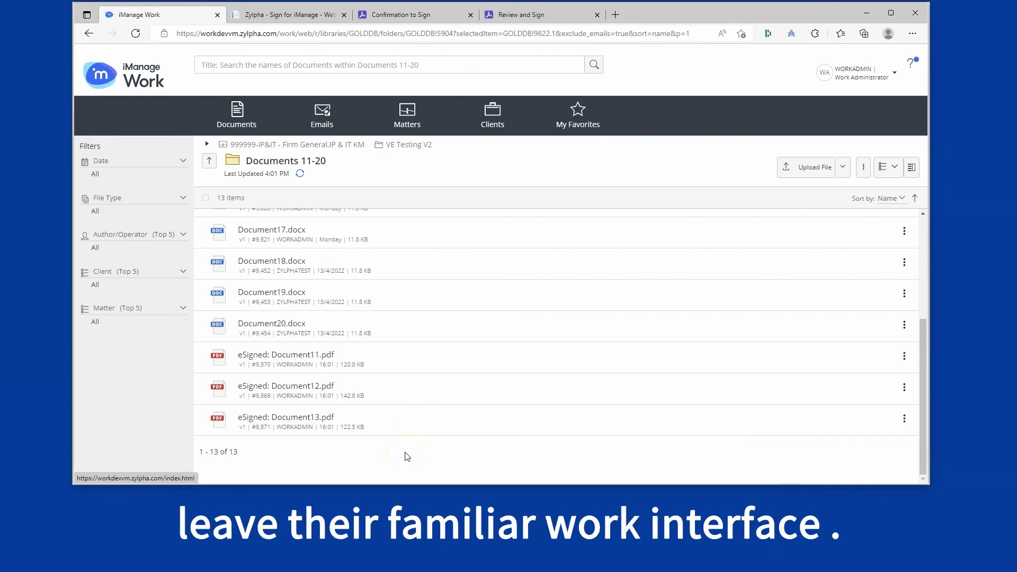
click(414, 361)
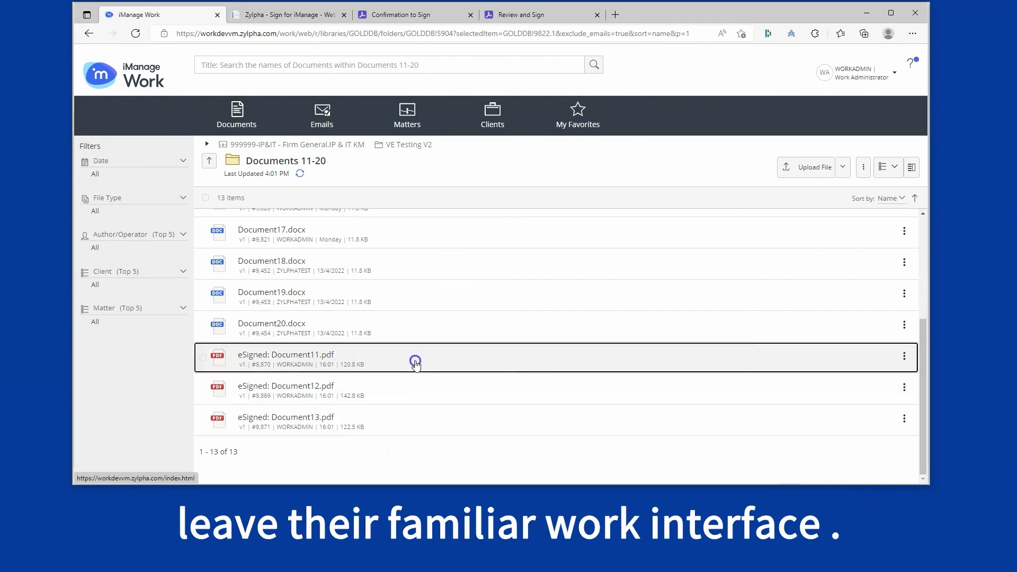
shift+click(416, 422)
scroll(416, 422, up, 3)
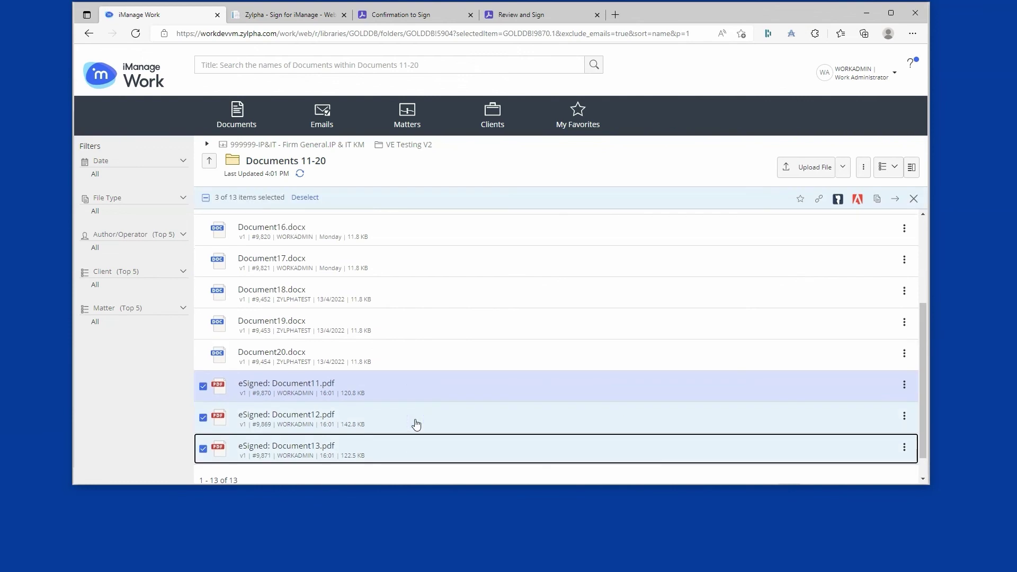